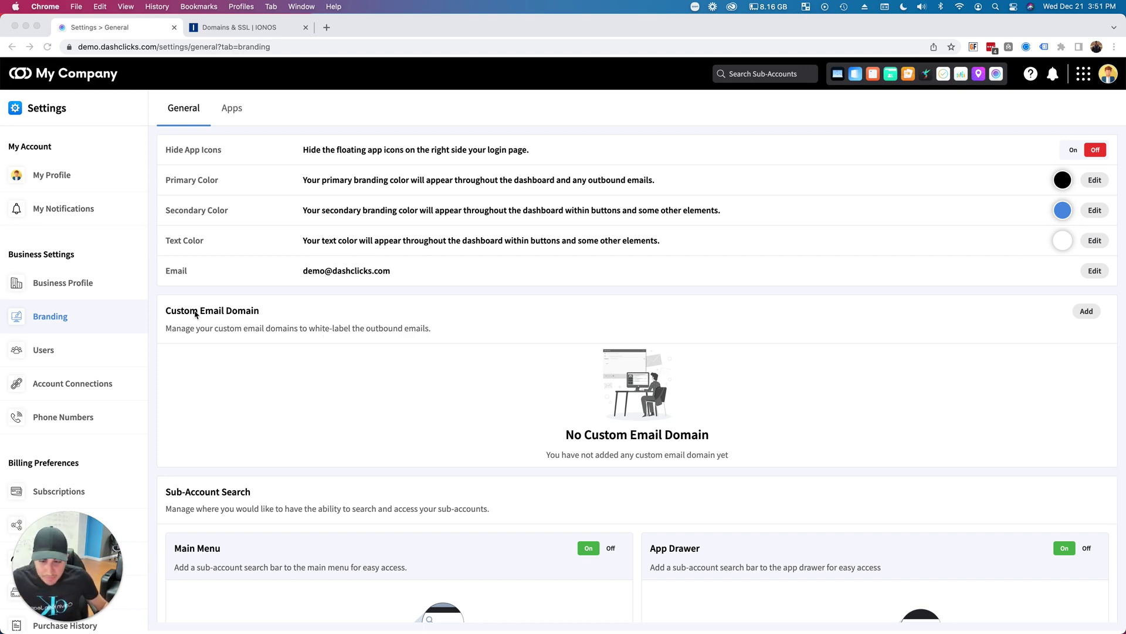
Review the Custom Email Domain section of the DashClicks settings
scroll(295, 333, "up", 7)
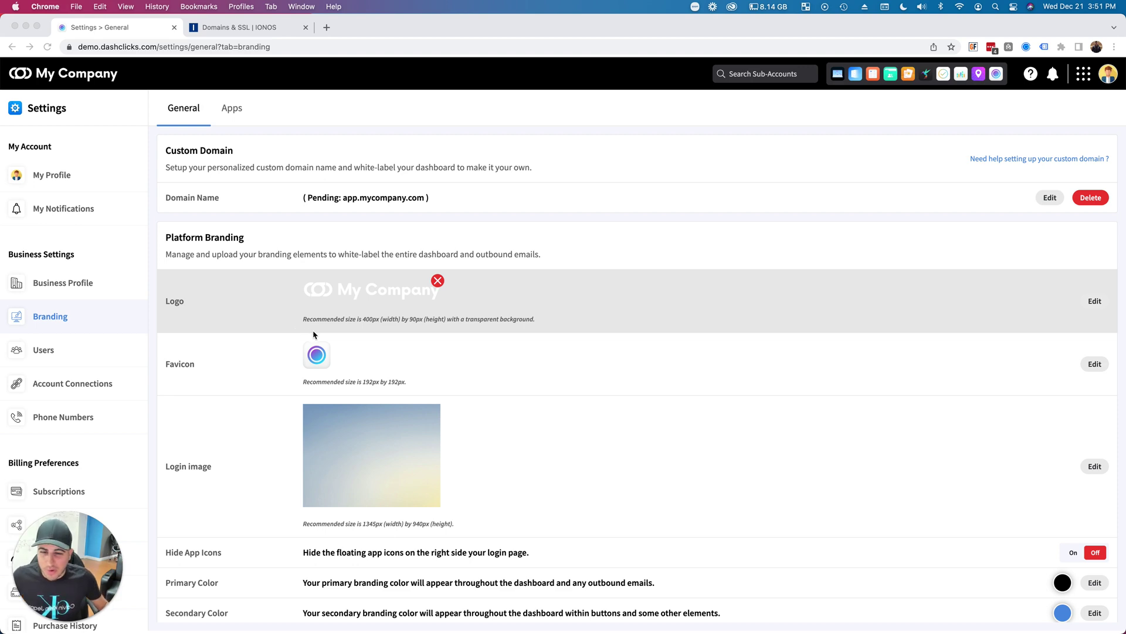
scroll(313, 334, "down", 10)
left_click(388, 351)
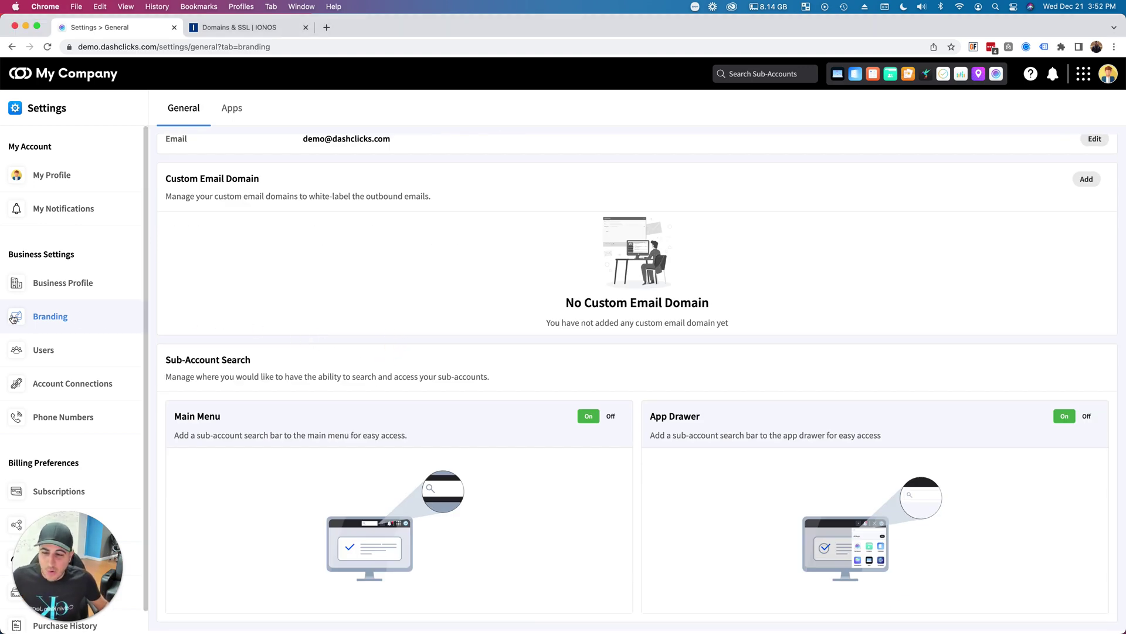
scroll(349, 297, "up", 9)
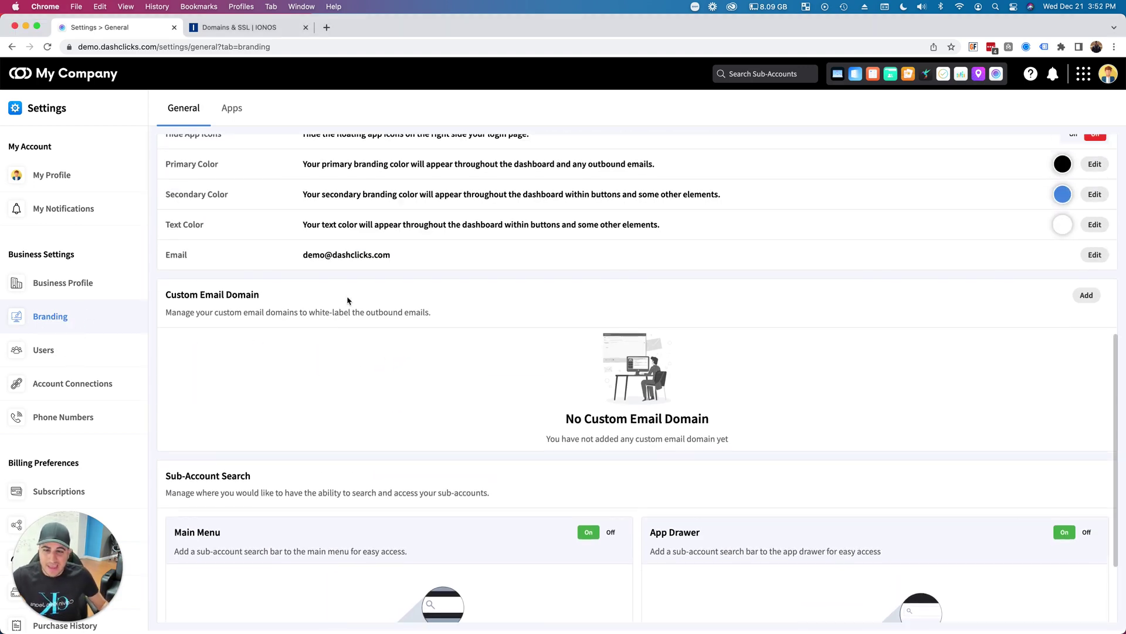
scroll(417, 302, "down", 5)
scroll(418, 301, "down", 4)
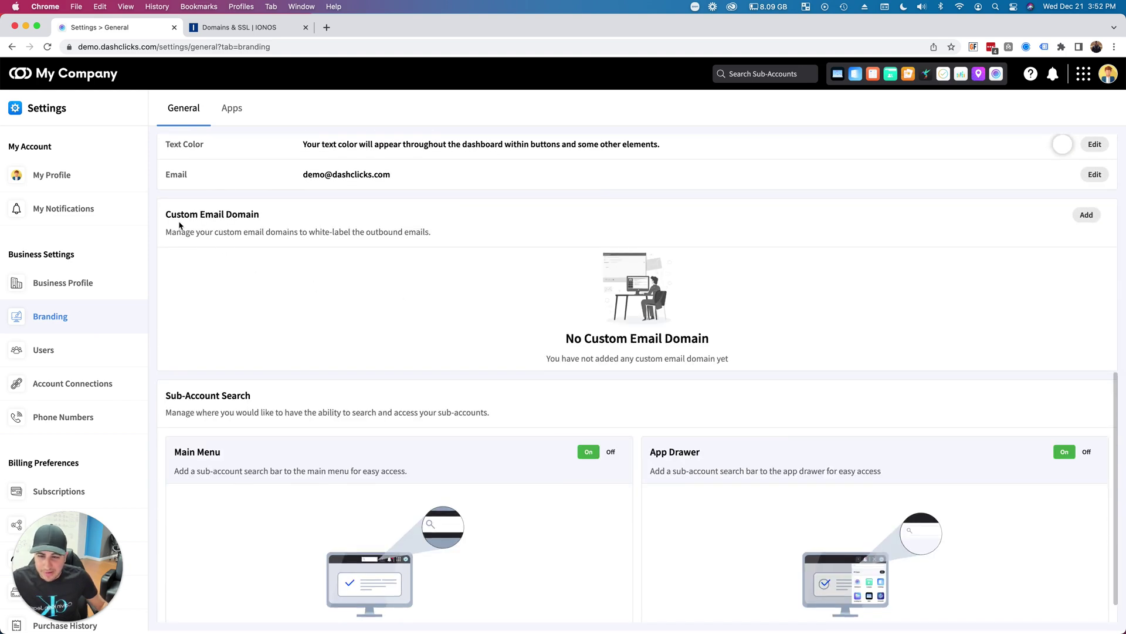
left_click_drag(166, 216, 372, 221)
left_click(371, 222)
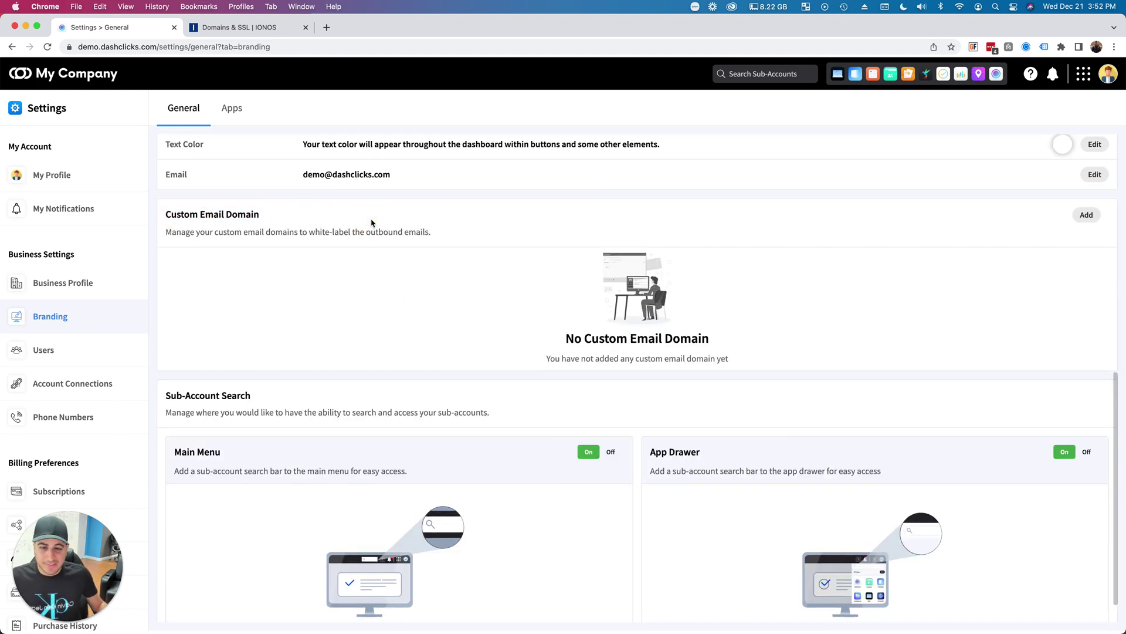
scroll(371, 223, "up", 1)
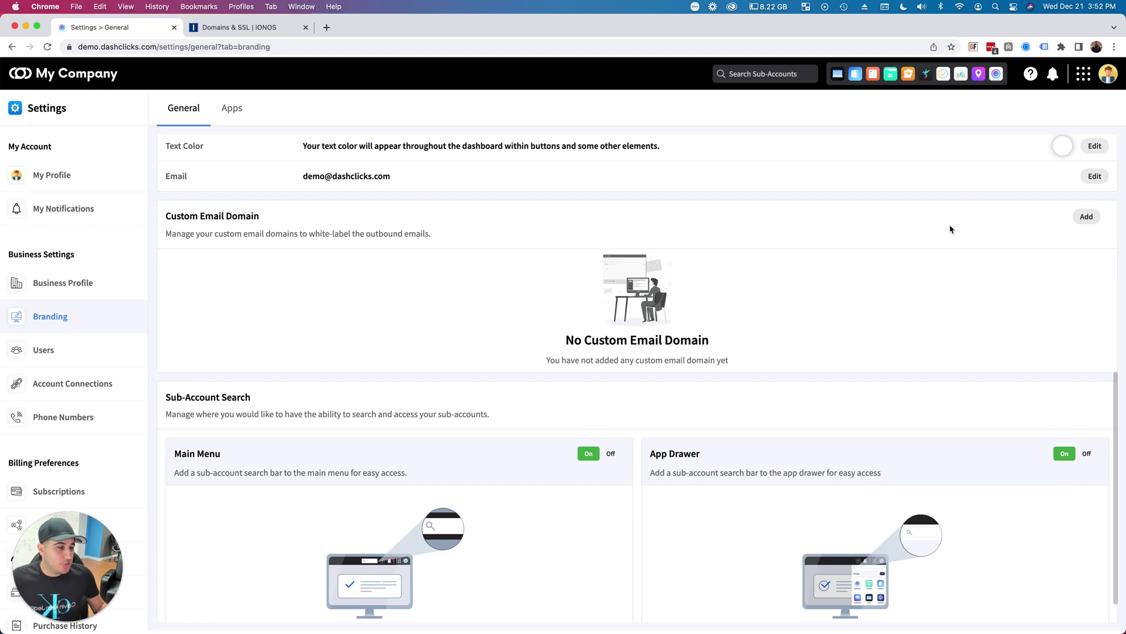
Add dashbootcamp.com, copied from IONOS, as a custom email domain and expand its DNS records
left_click(1087, 217)
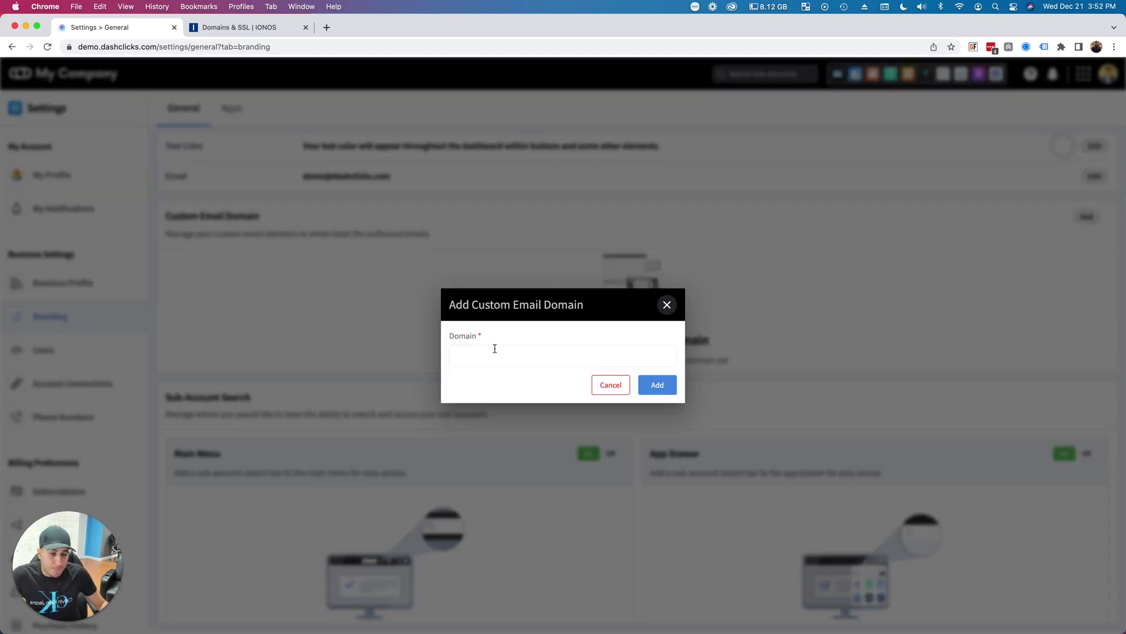
left_click(493, 351)
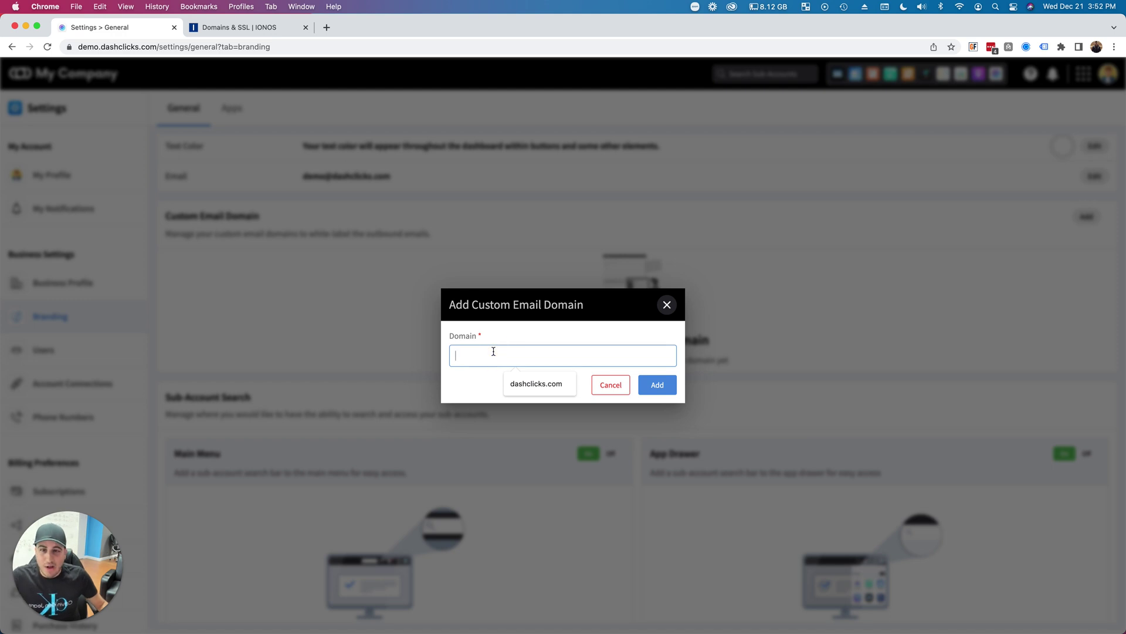
left_click(230, 28)
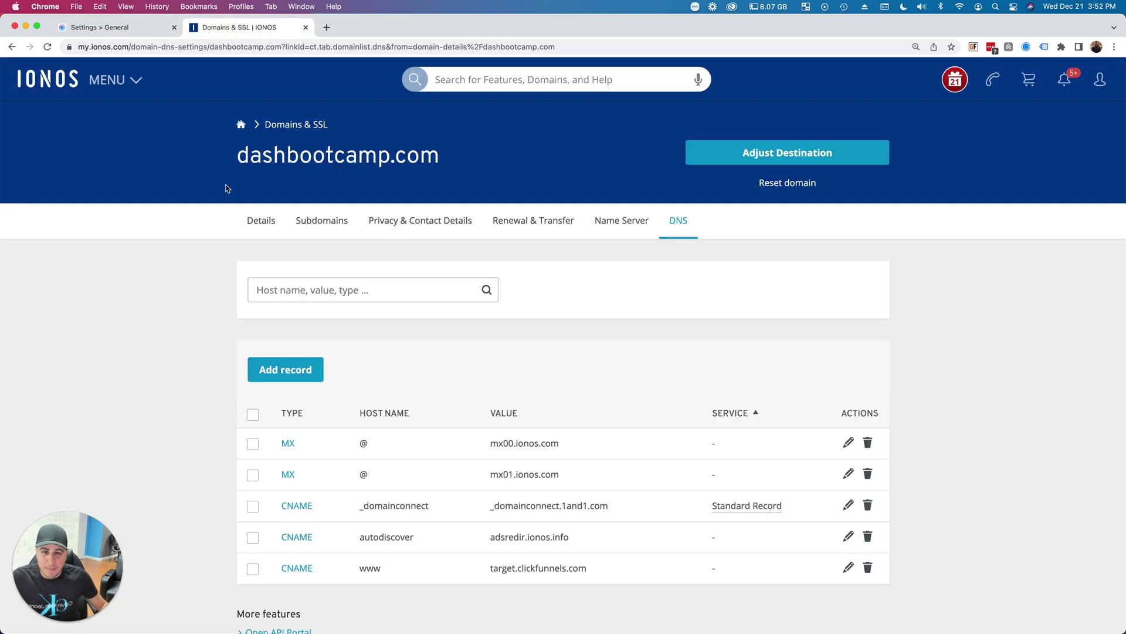
left_click_drag(231, 160, 460, 156)
key("super+c")
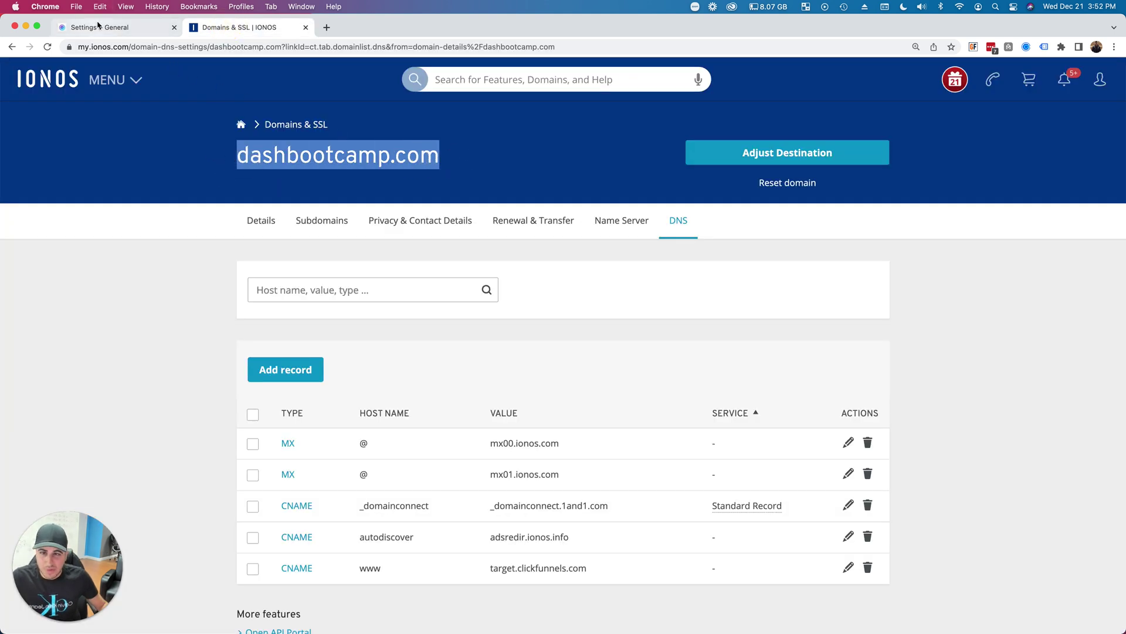
left_click(101, 31)
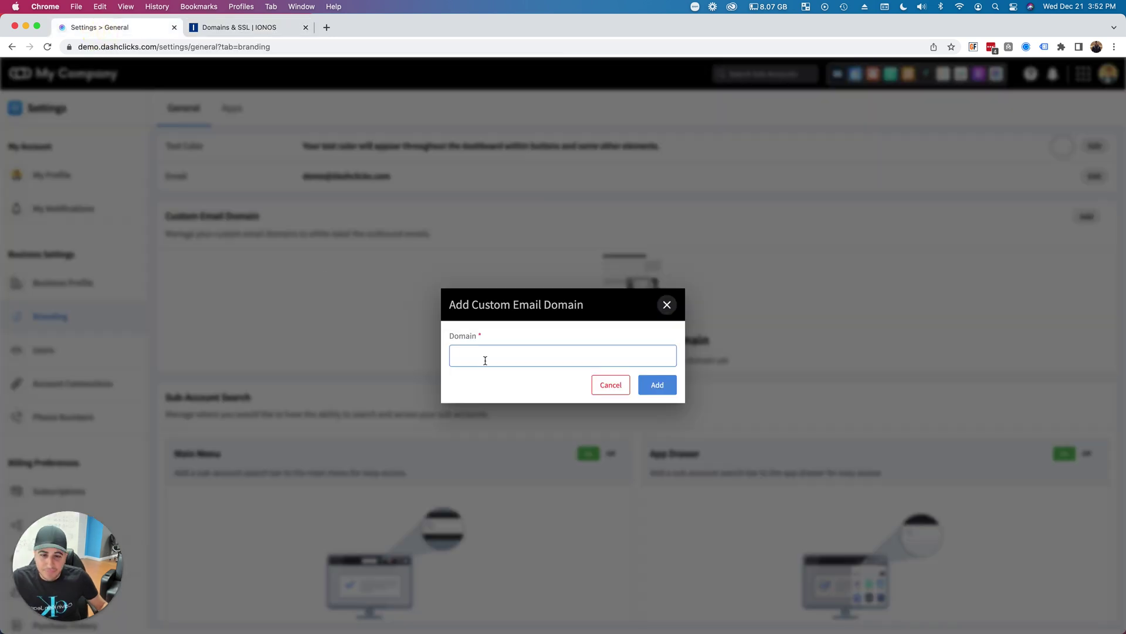
key("super+v")
left_click(654, 389)
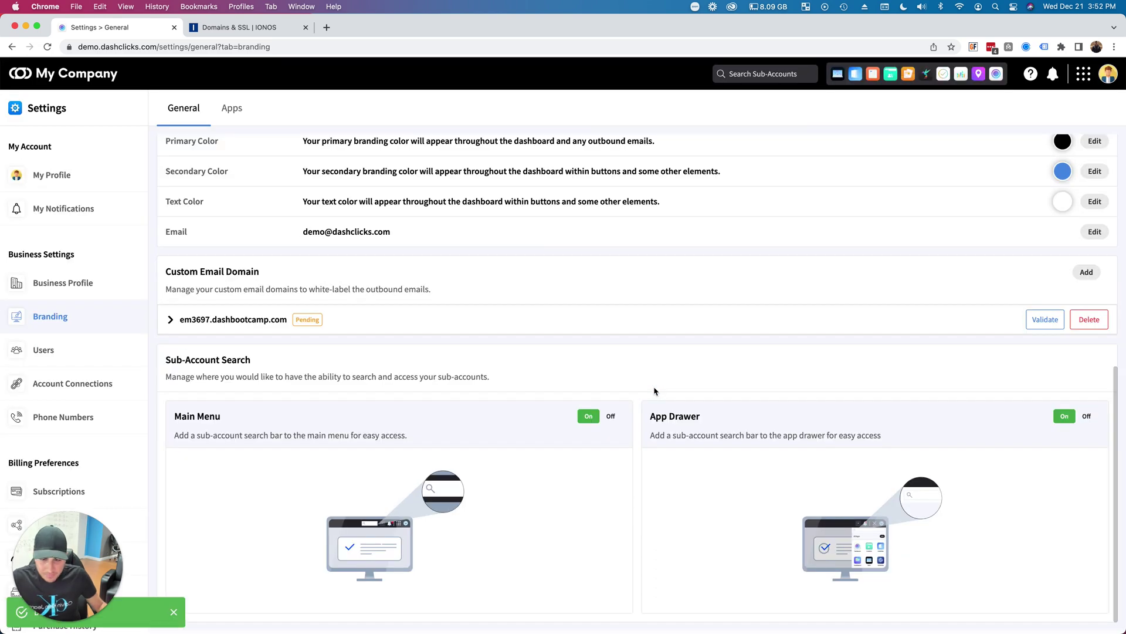
left_click(246, 322)
scroll(247, 325, "down", 2)
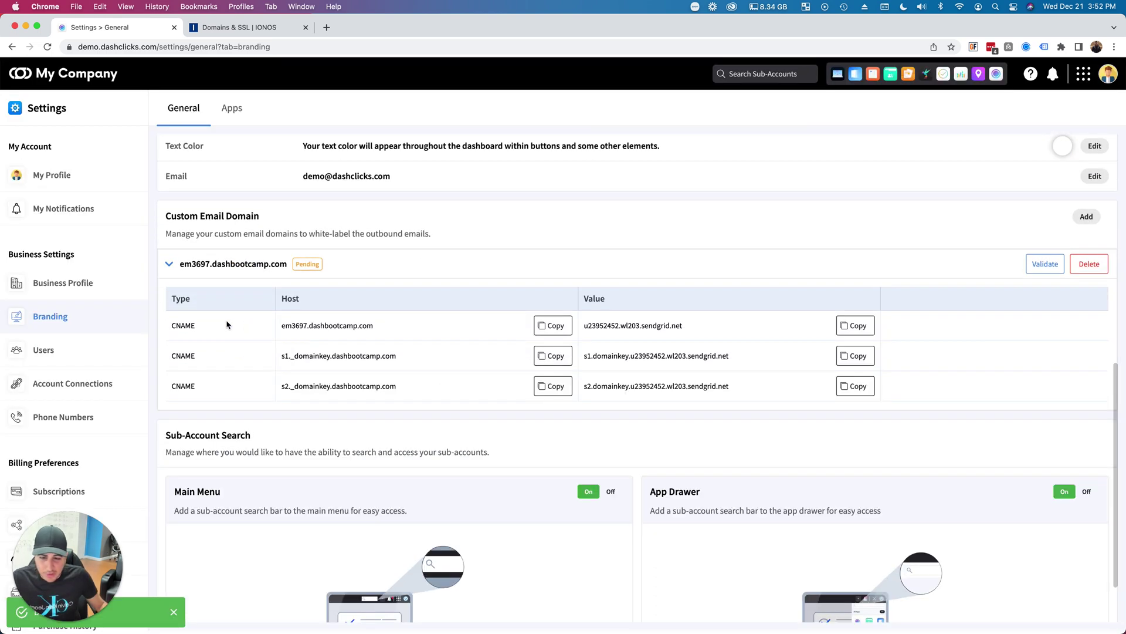
Start a new IONOS CNAME record with em3697.dashbootcamp.com as its host name
left_click(216, 28)
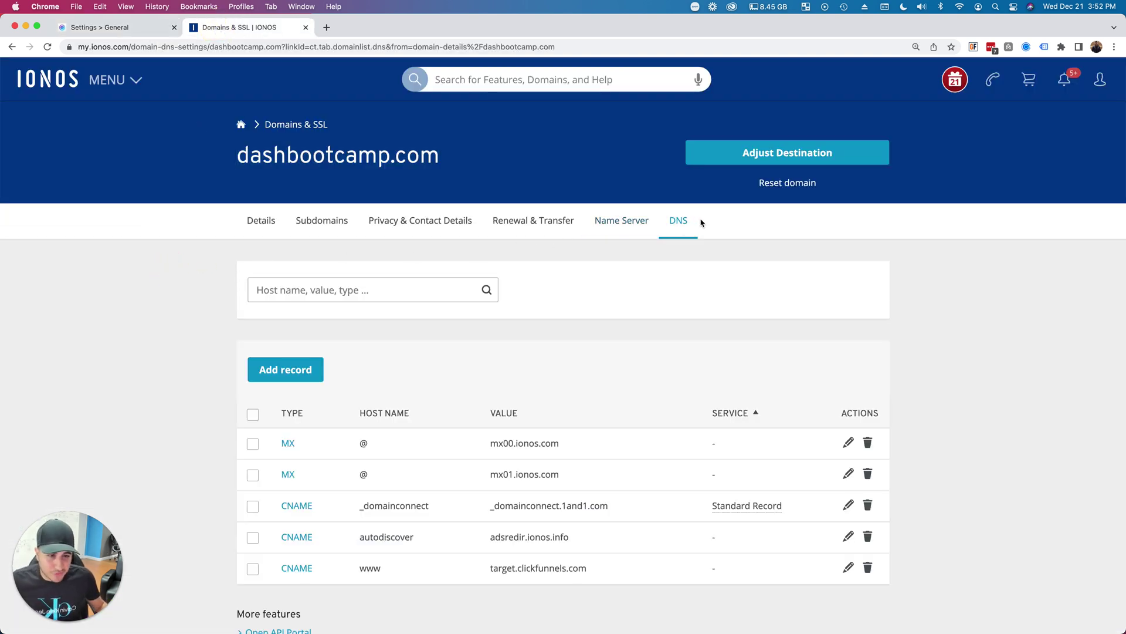
left_click(276, 369)
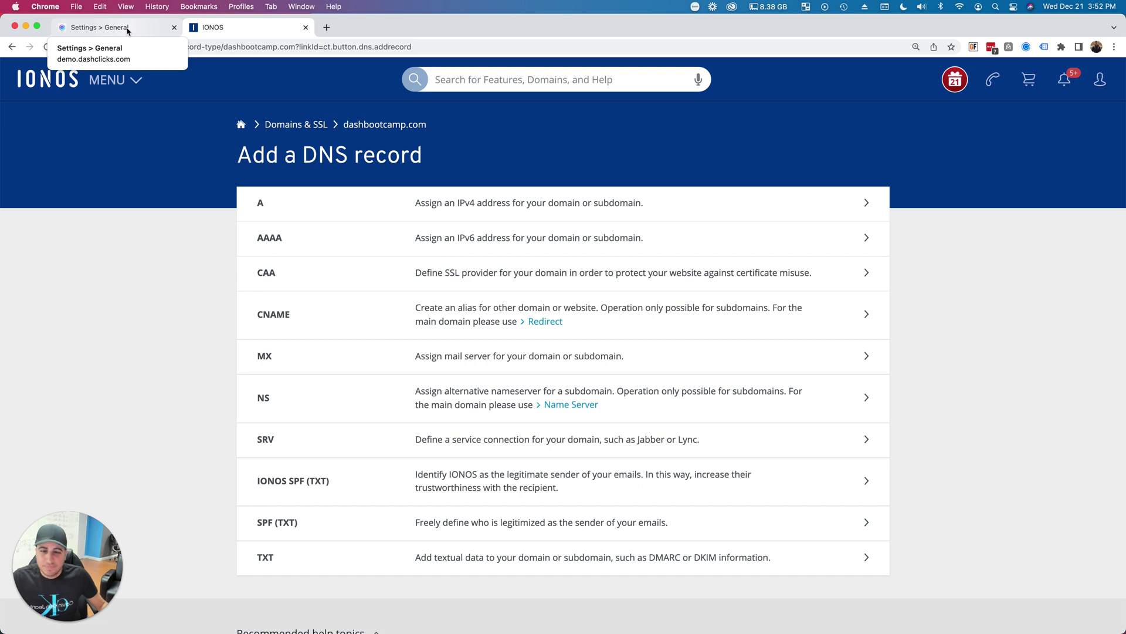
left_click(289, 315)
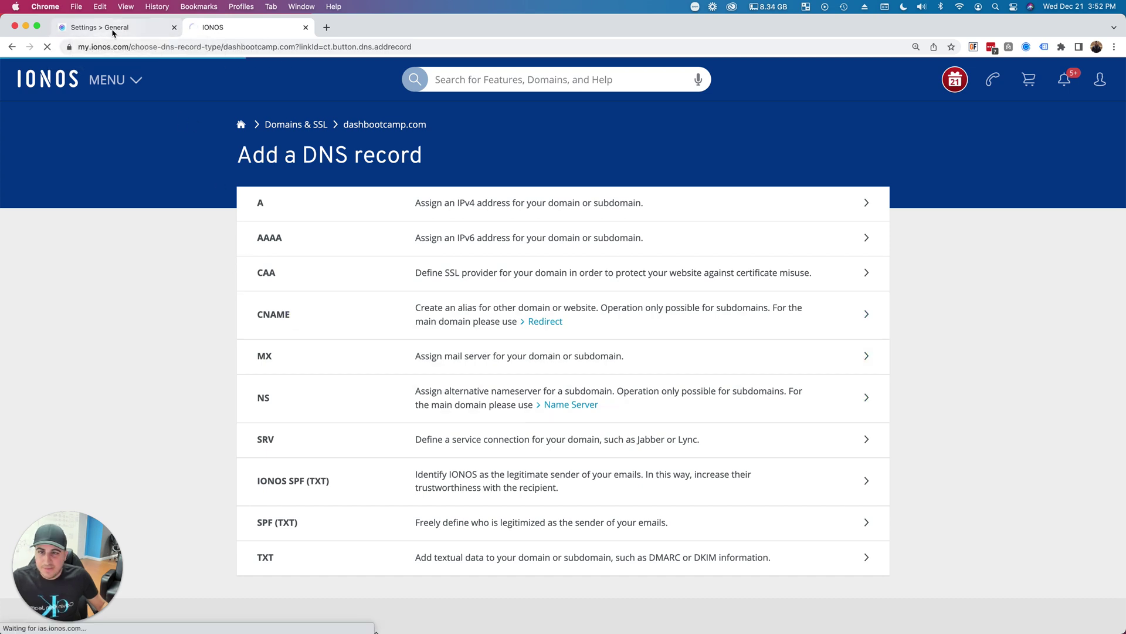
left_click(113, 29)
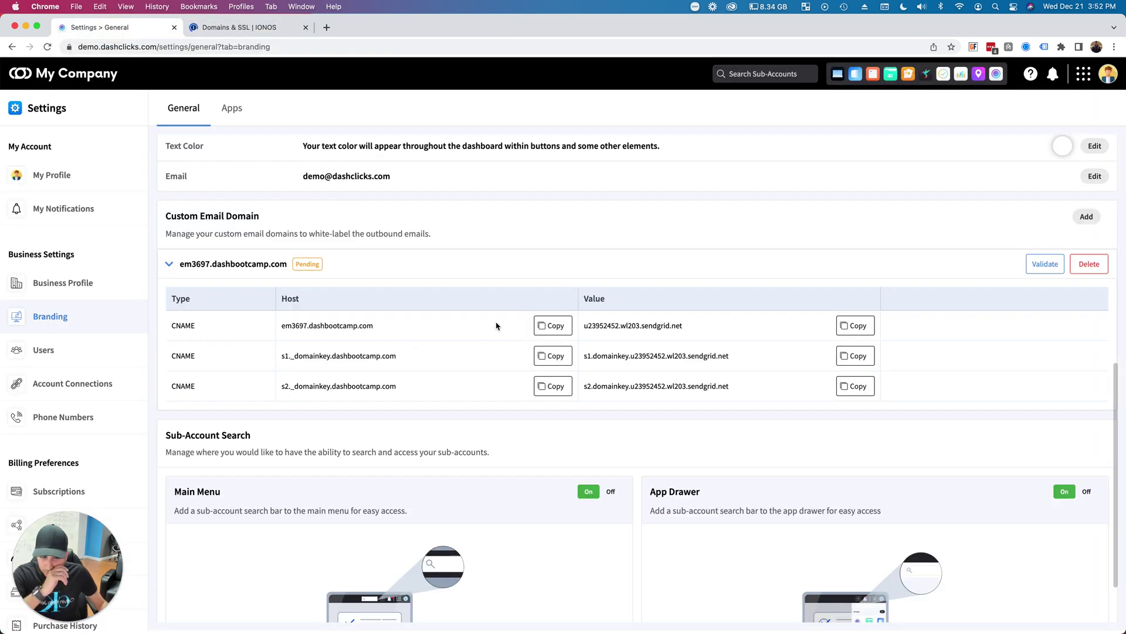
left_click(542, 325)
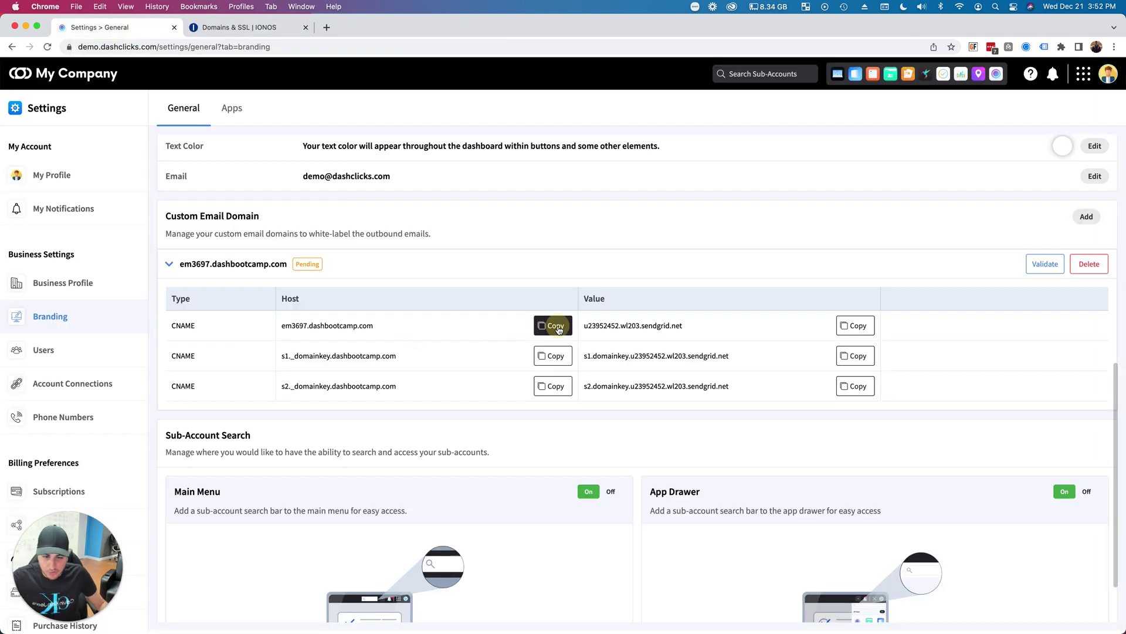
key("ctrl+Tab")
left_click(410, 259)
key("super+v")
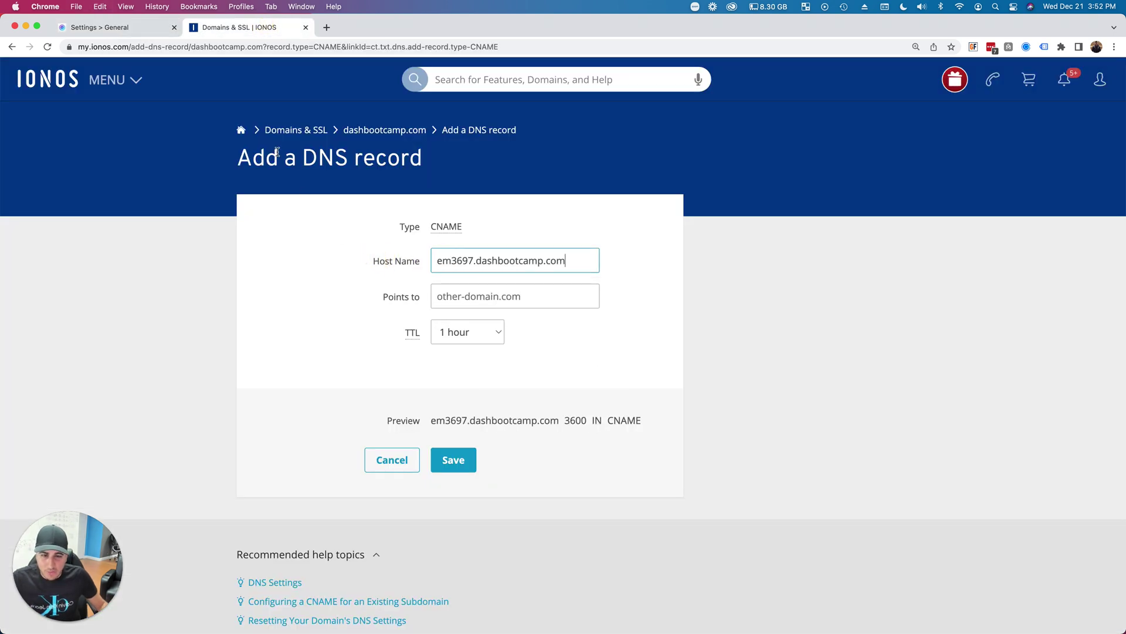
Point the CNAME to u23952452.wl203.sendgrid.net, save it, and begin another DNS record
left_click(130, 29)
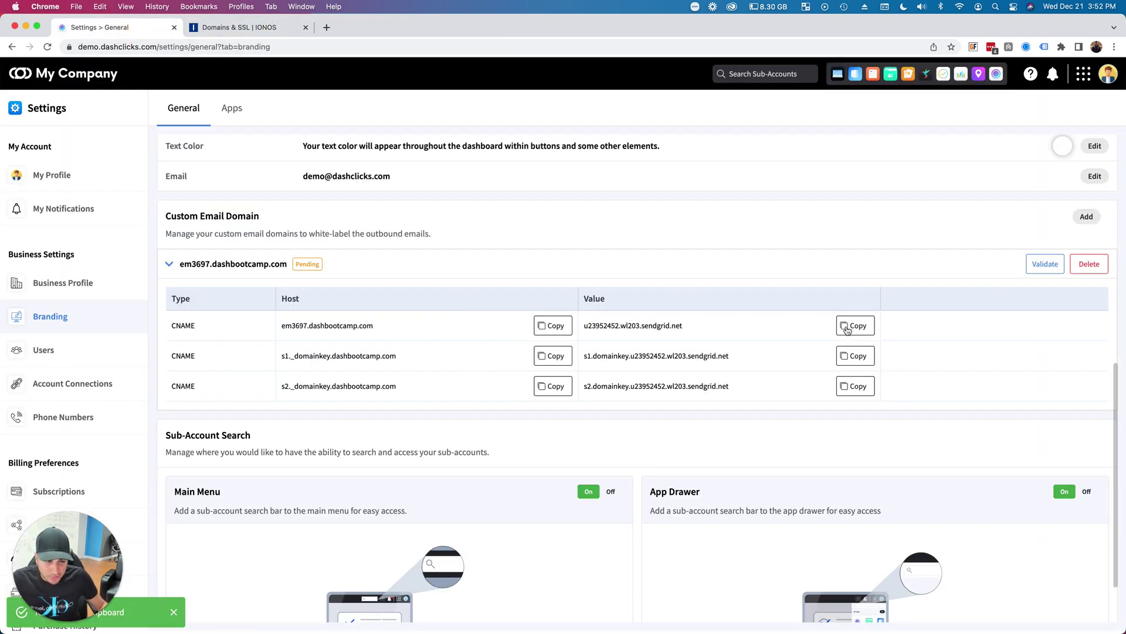
left_click(847, 326)
left_click(237, 29)
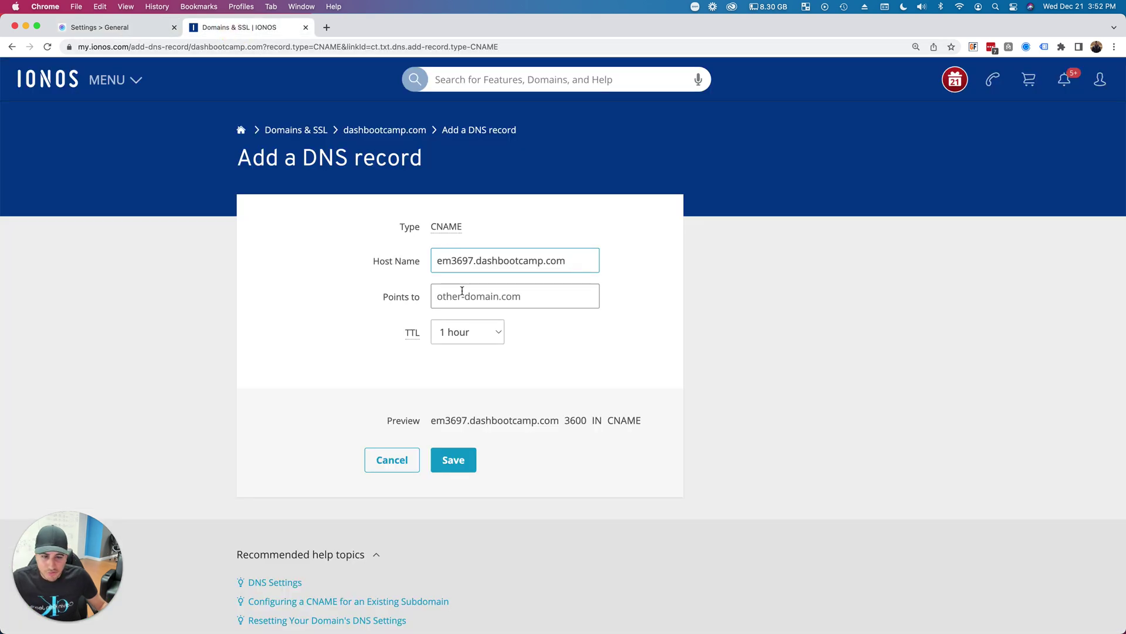
left_click(462, 291)
key("super+v")
left_click(453, 475)
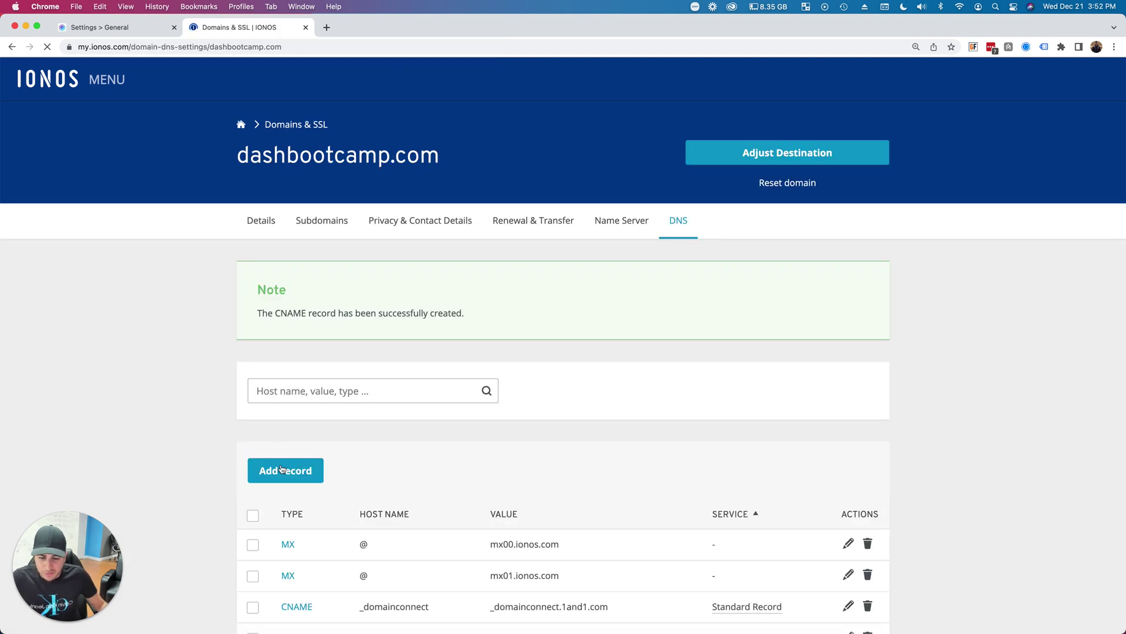
left_click(281, 472)
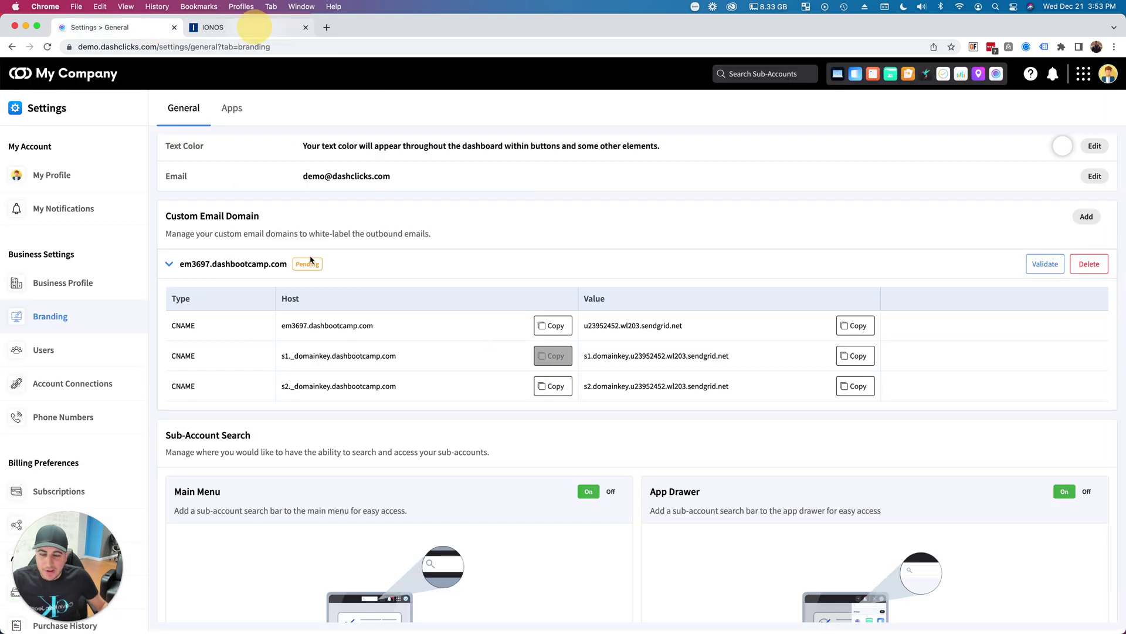
left_click(254, 27)
Save an s1._domainkey CNAME pointing to s1.domainkey.u23952452.wl203.sendgrid.net
left_click(300, 327)
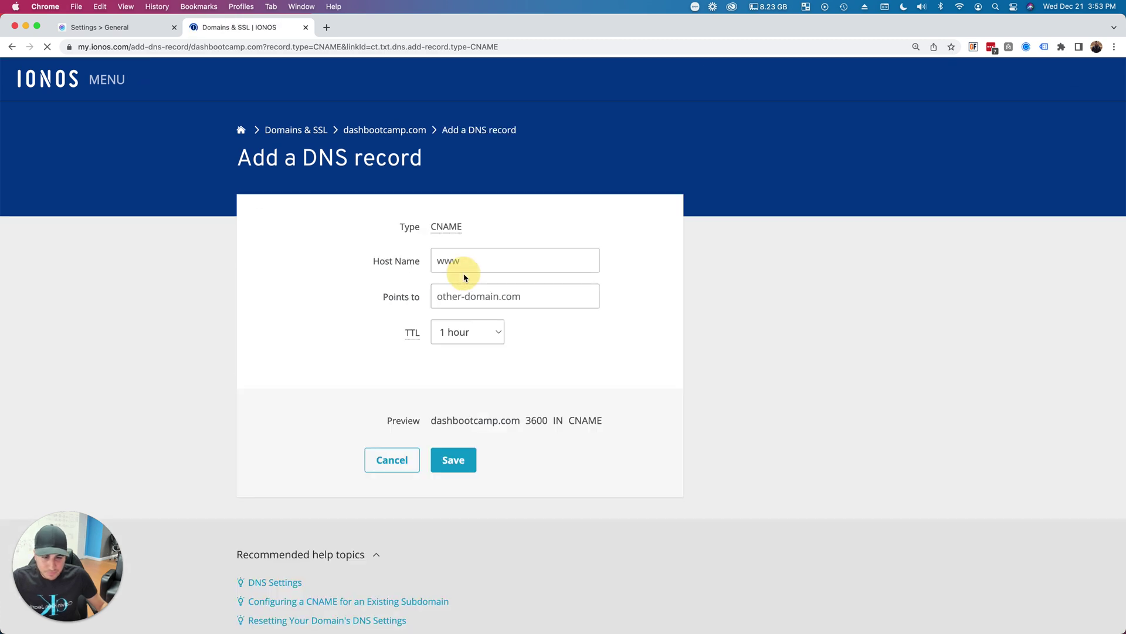
left_click(460, 261)
key("super+v")
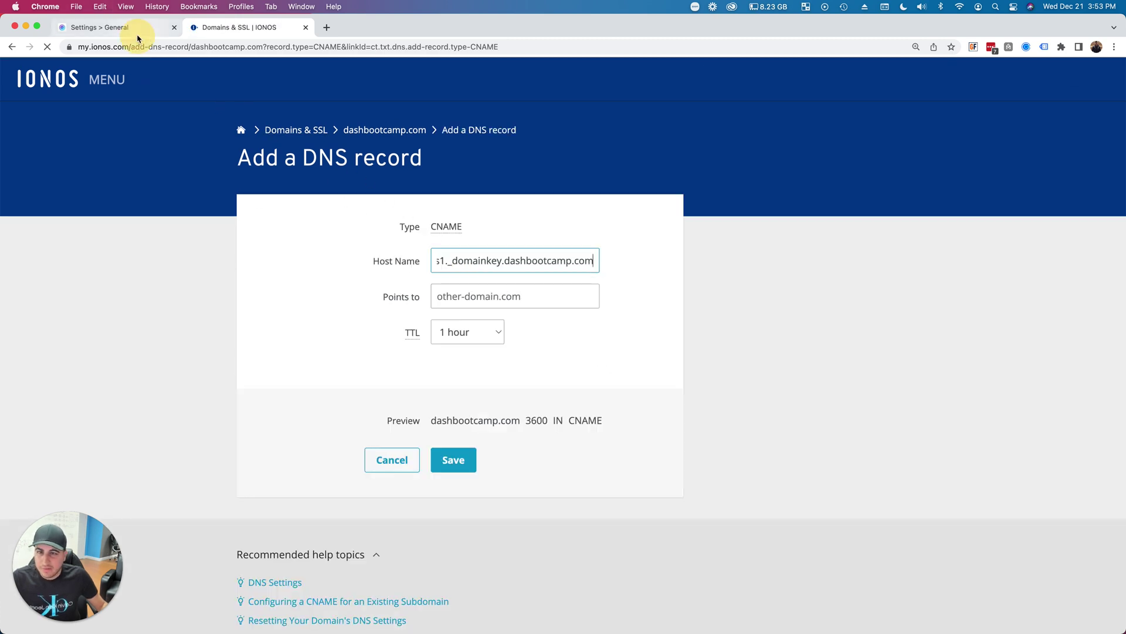
left_click(136, 29)
left_click(855, 355)
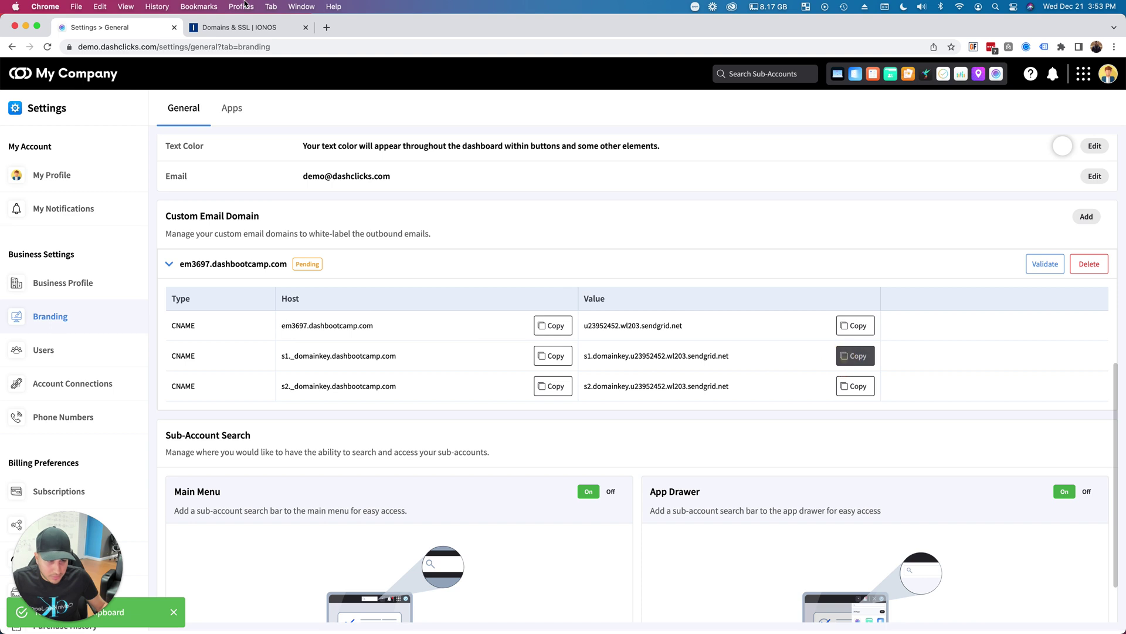
left_click(240, 27)
left_click(465, 297)
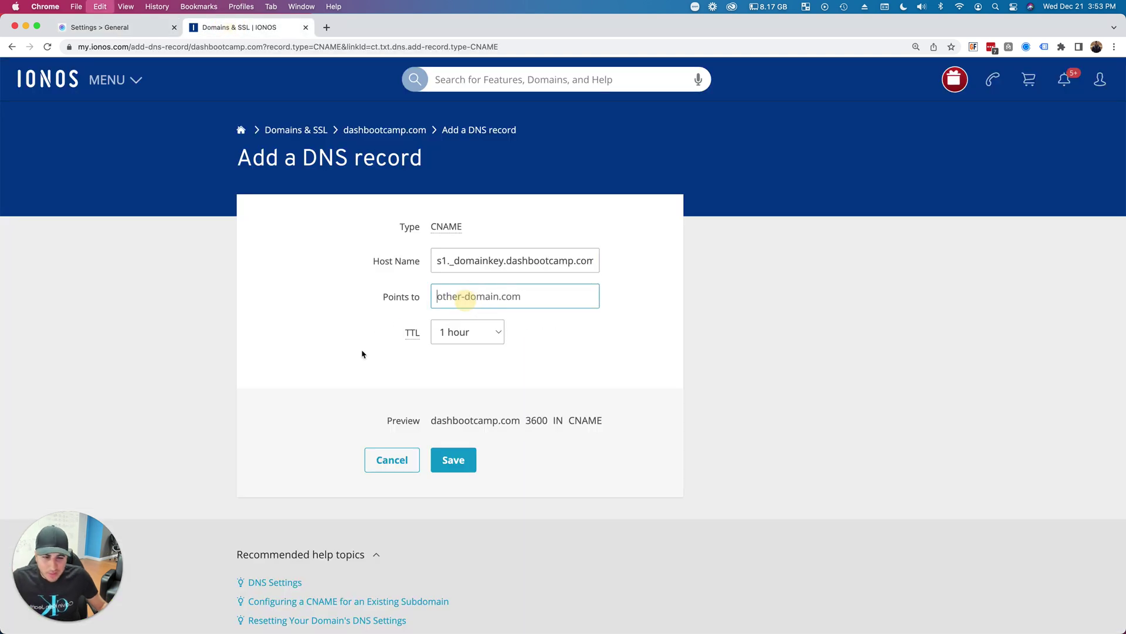
key("super+v")
left_click(454, 476)
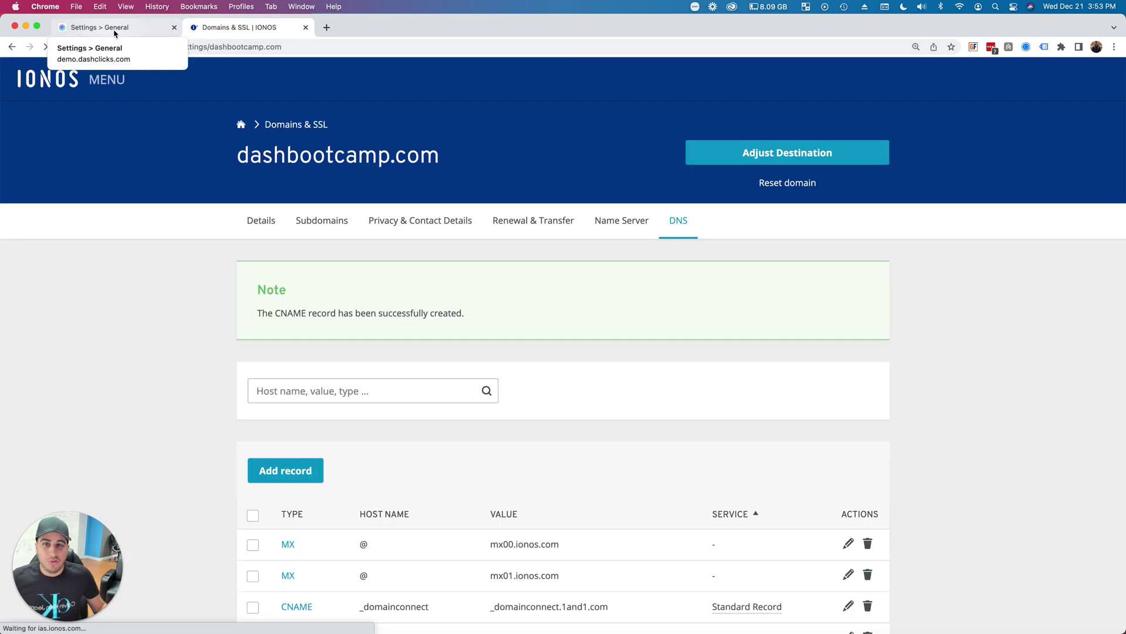
Copy the s2._domainkey host name from DashClicks and return to IONOS
left_click(114, 29)
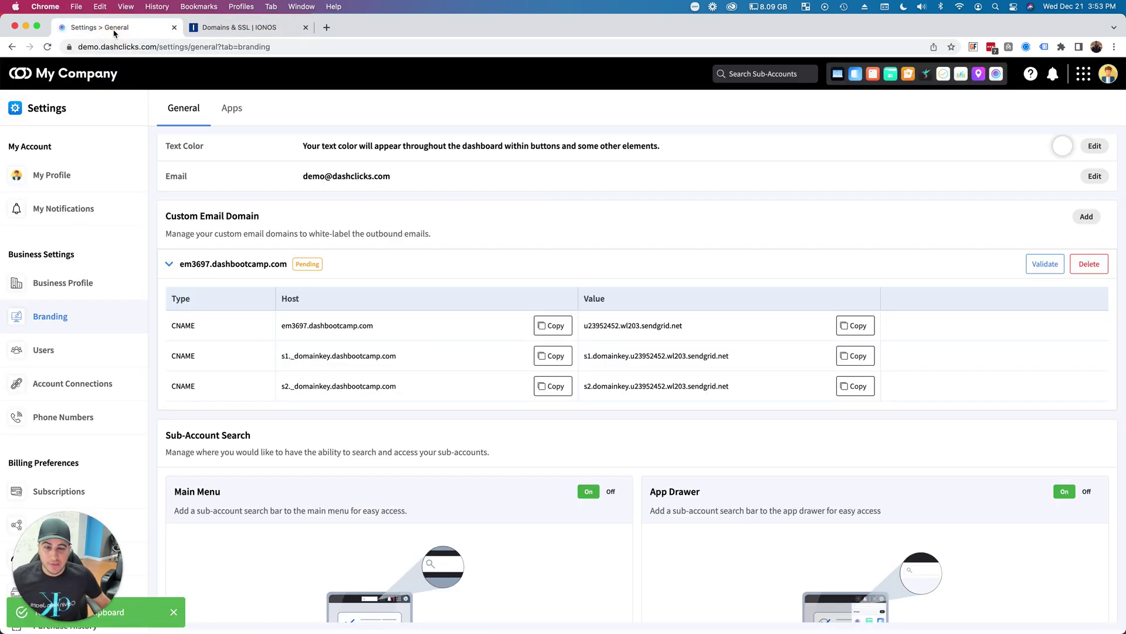
left_click(553, 386)
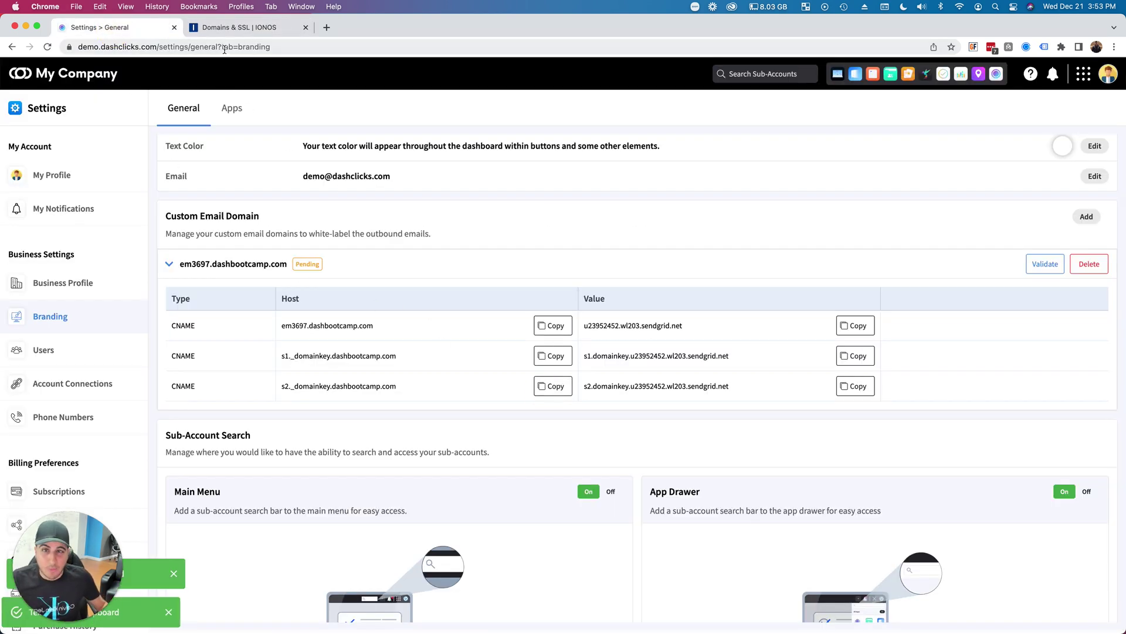
left_click(241, 27)
Save an s2._domainkey CNAME record pointing to s2.domainkey.u23952452.wl203.sendgrid.net
scroll(305, 369, "down", 3)
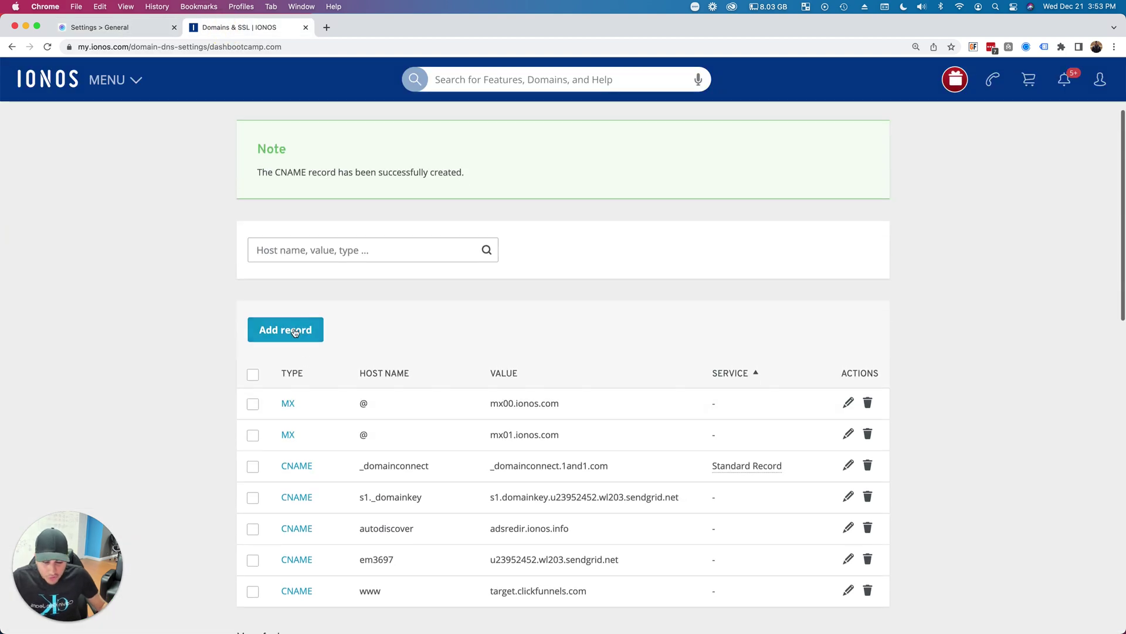
left_click(295, 332)
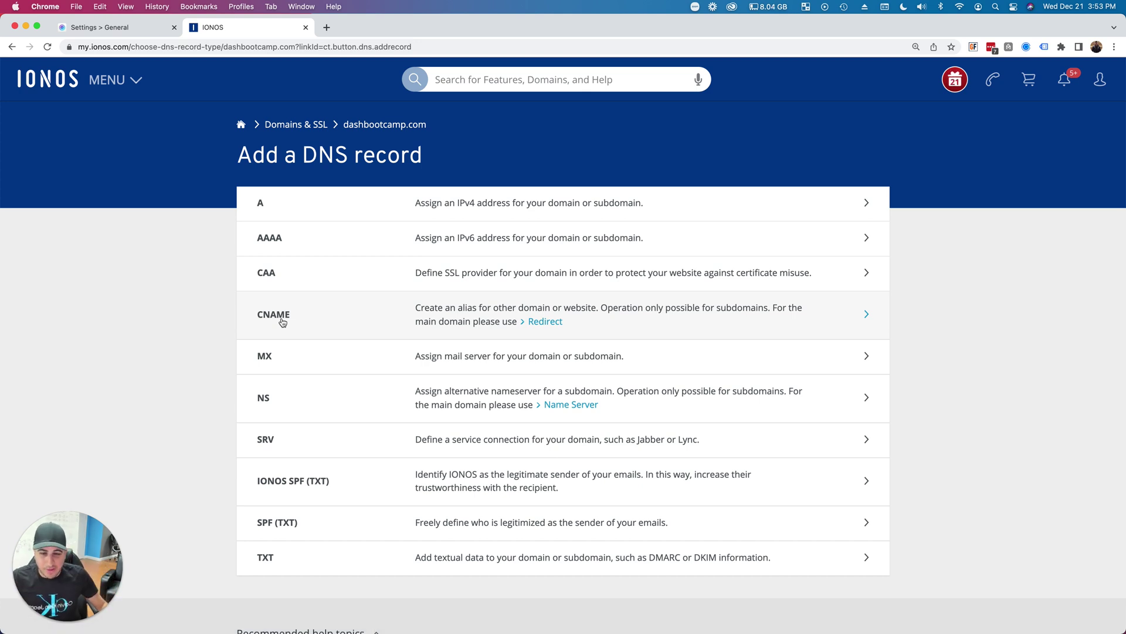
left_click(282, 322)
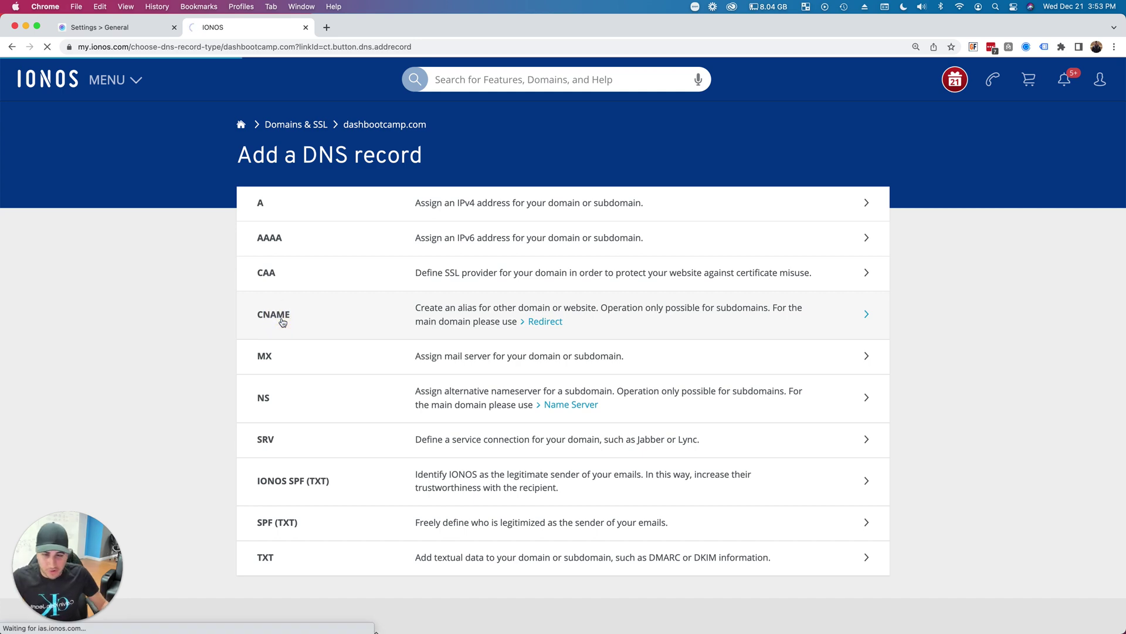
left_click(495, 261)
key("super+a")
key("super+v")
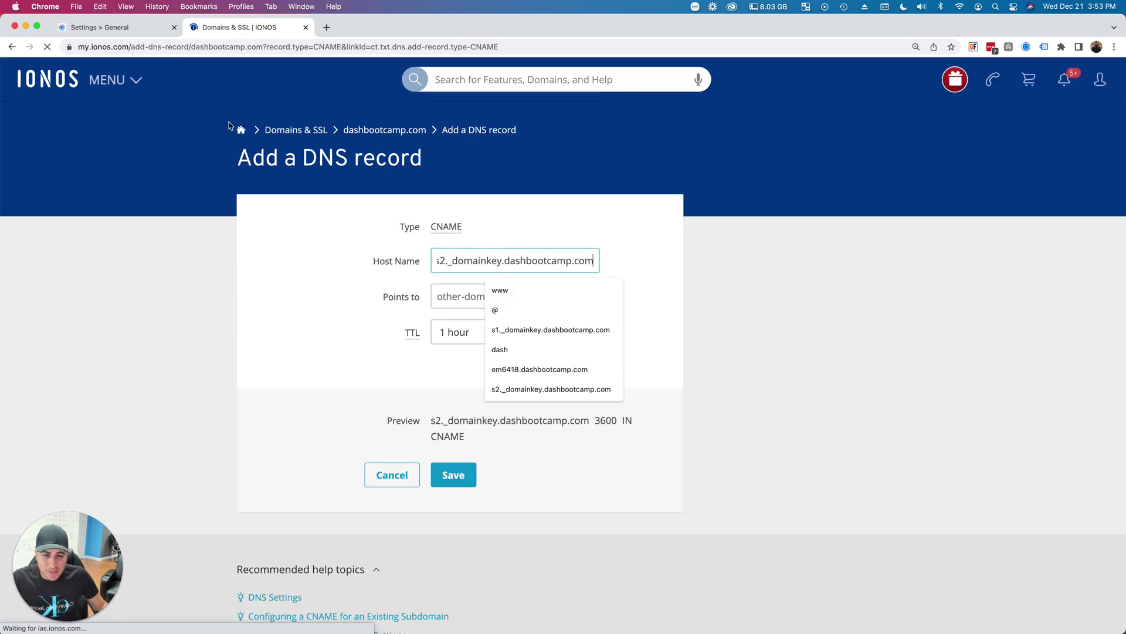
left_click(120, 27)
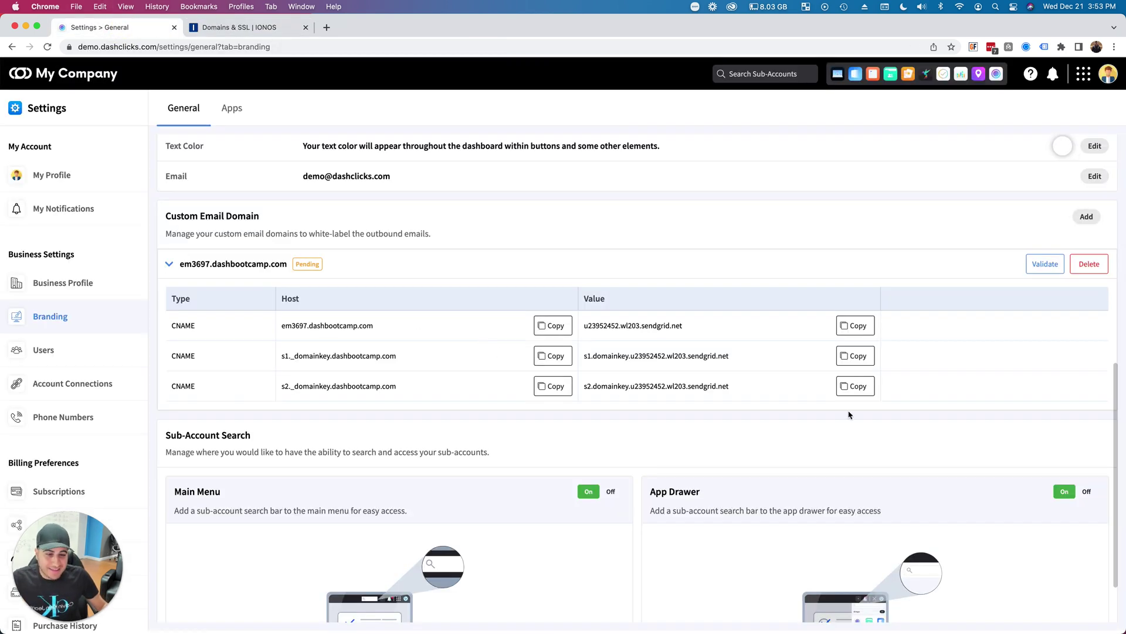
left_click(855, 385)
left_click(239, 27)
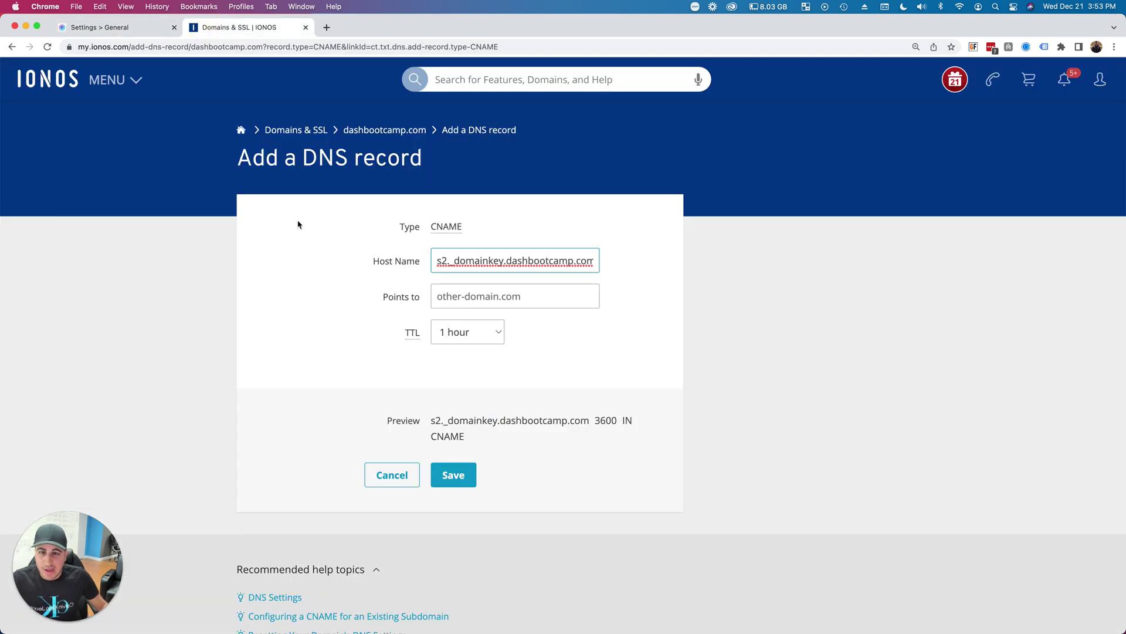
key("Tab")
key("super+v")
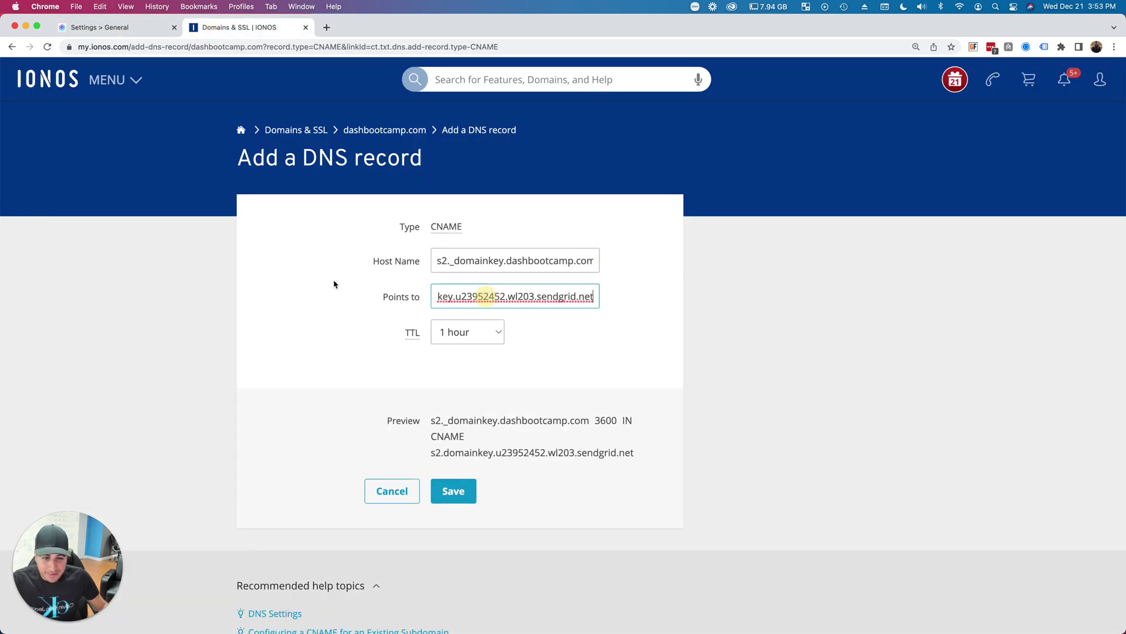
left_click(434, 488)
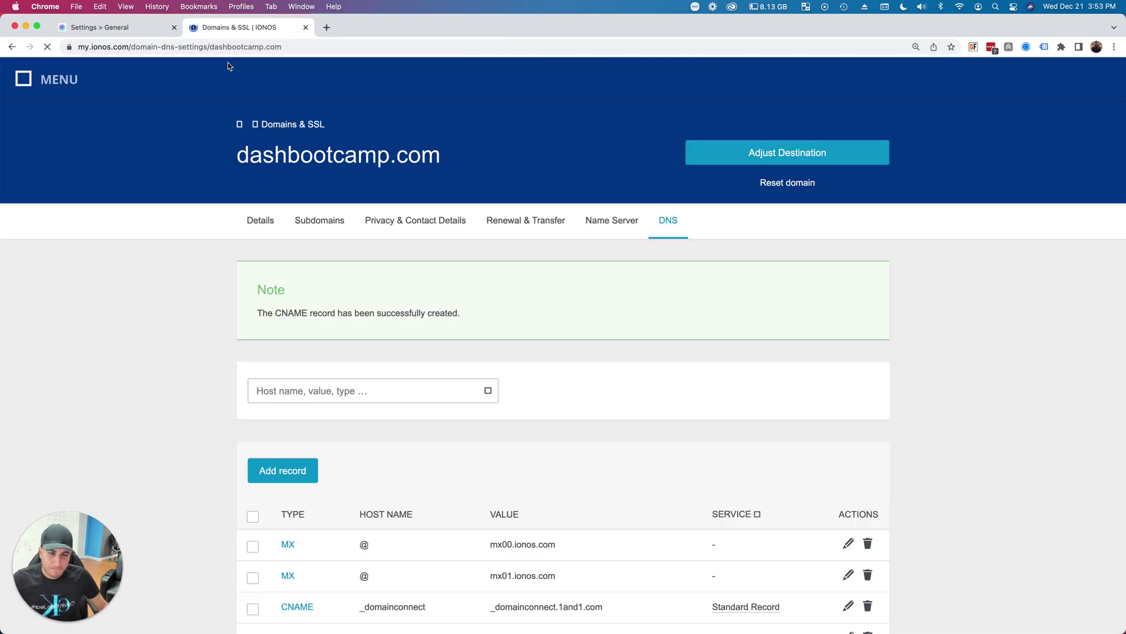
Tick the s1._domainkey, s2._domainkey and em3697 CNAME rows, then go back to DashClicks
scroll(399, 520, "down", 5)
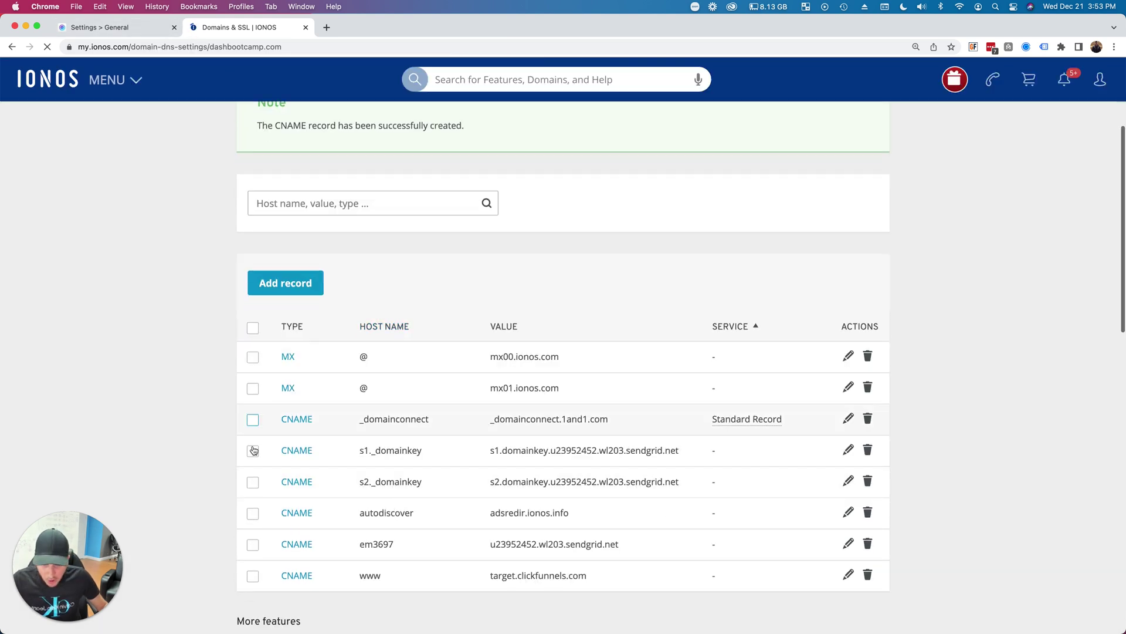
left_click(253, 450)
left_click(254, 532)
scroll(256, 535, "down", 2)
scroll(255, 535, "down", 1)
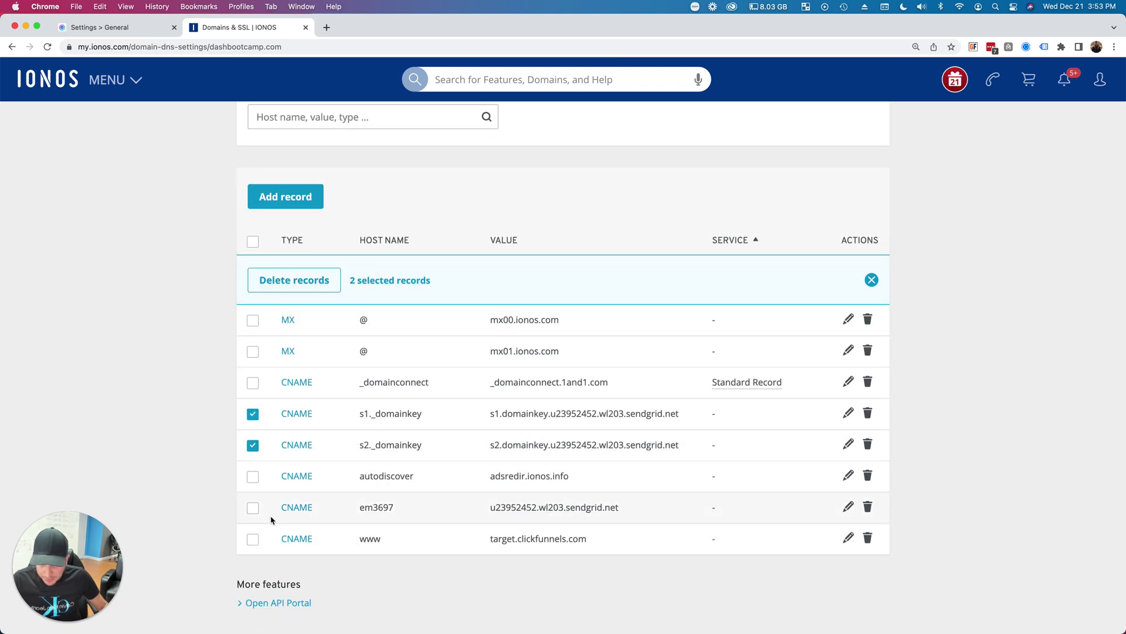
left_click(252, 509)
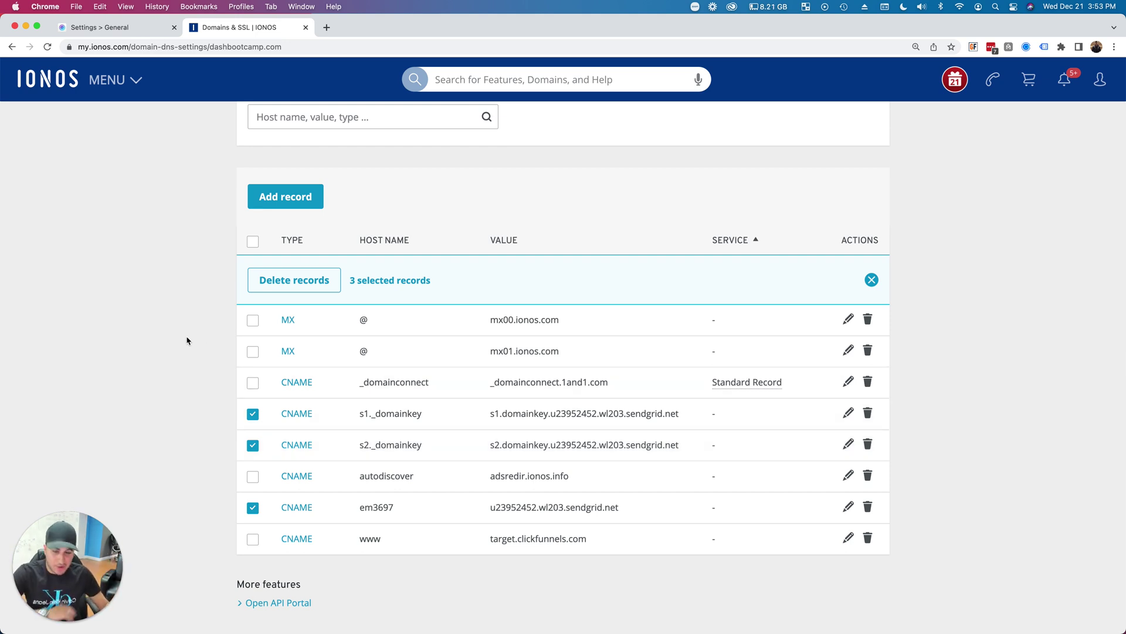
left_click(114, 27)
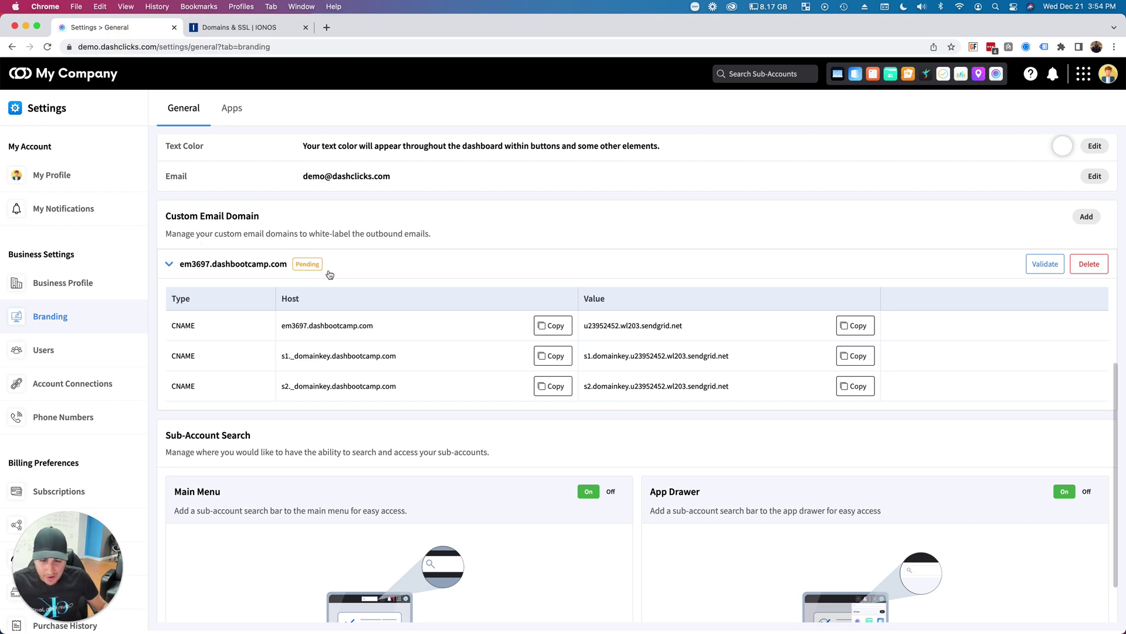
Validate em3697.dashbootcamp.com and check its DNS records once it shows Active
left_click(1049, 264)
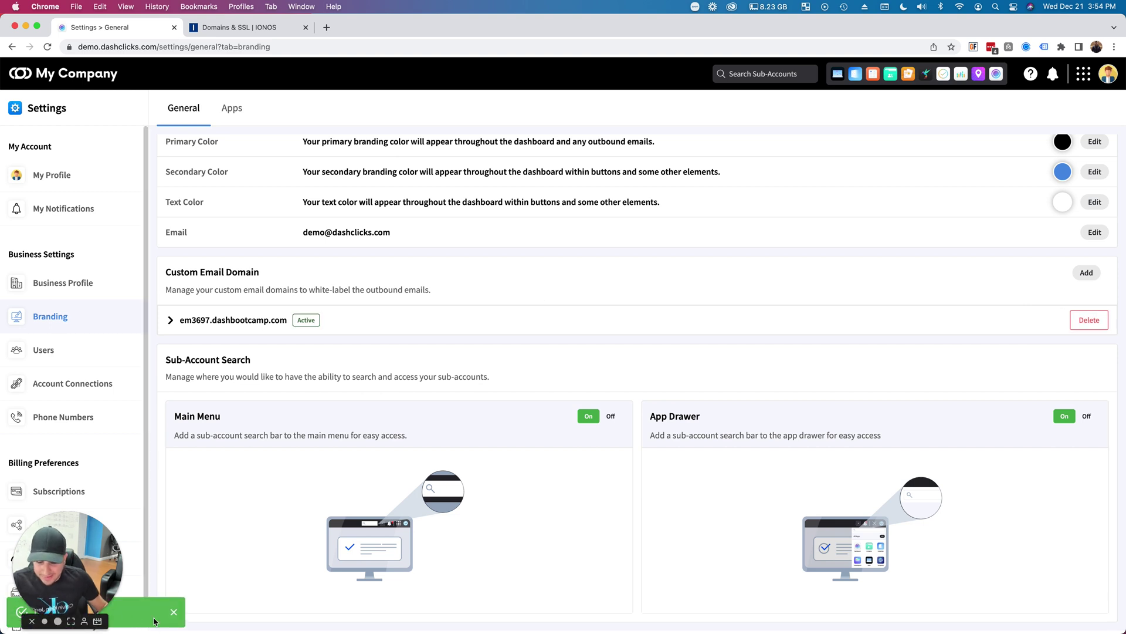
left_click(237, 327)
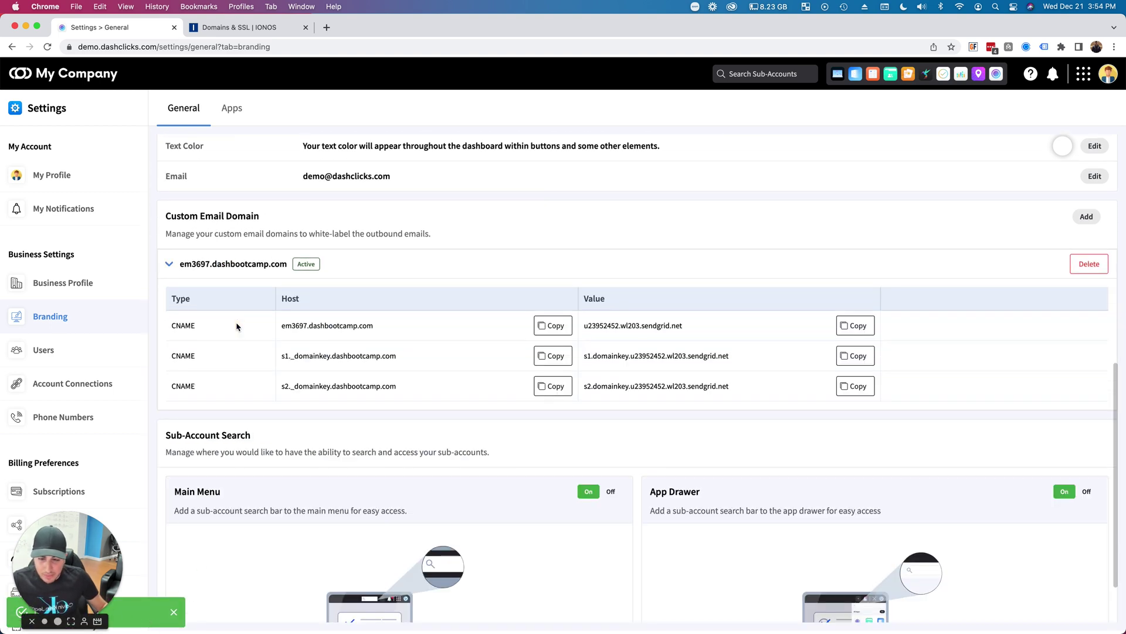
left_click(297, 264)
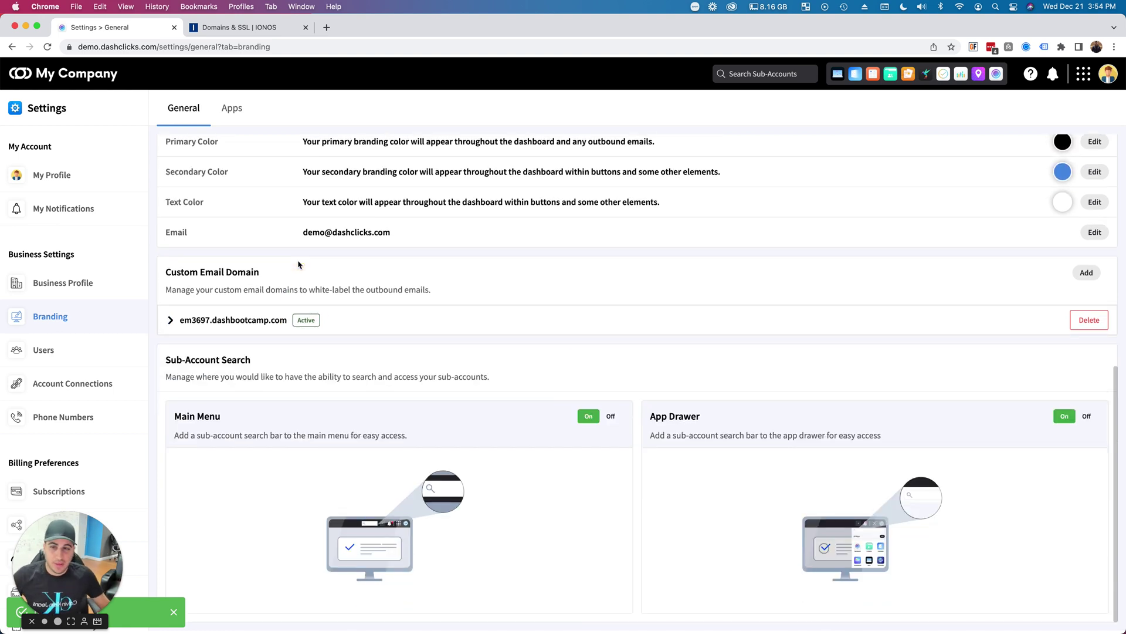
Open My Profile's Custom Emails, try adding one, find no domains listed, and cancel
left_click(70, 177)
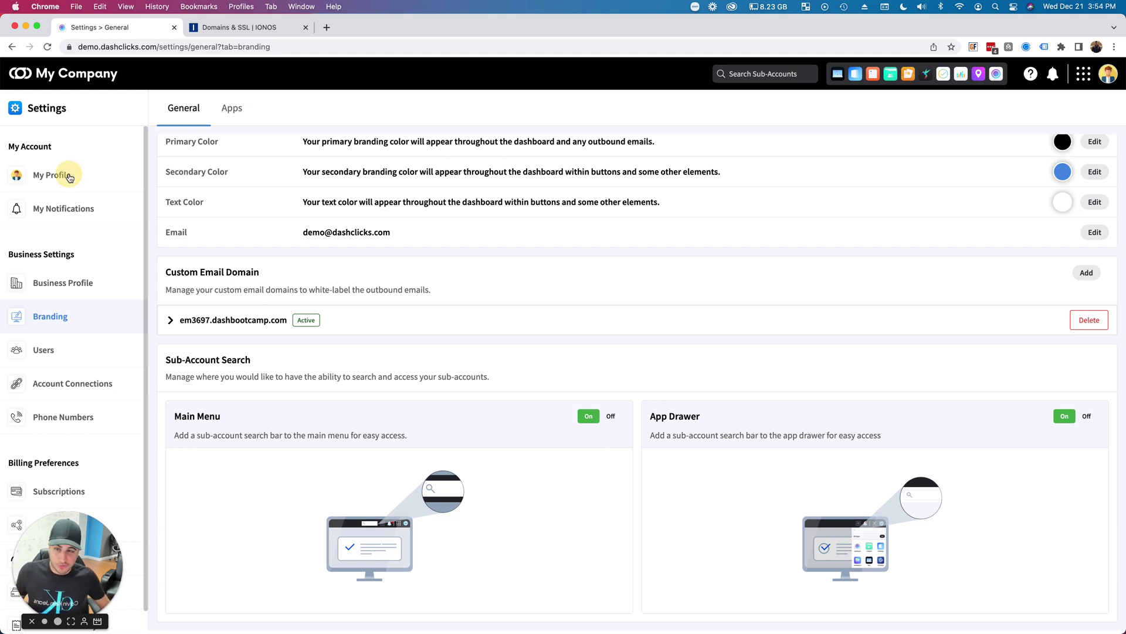
scroll(438, 335, "down", 3)
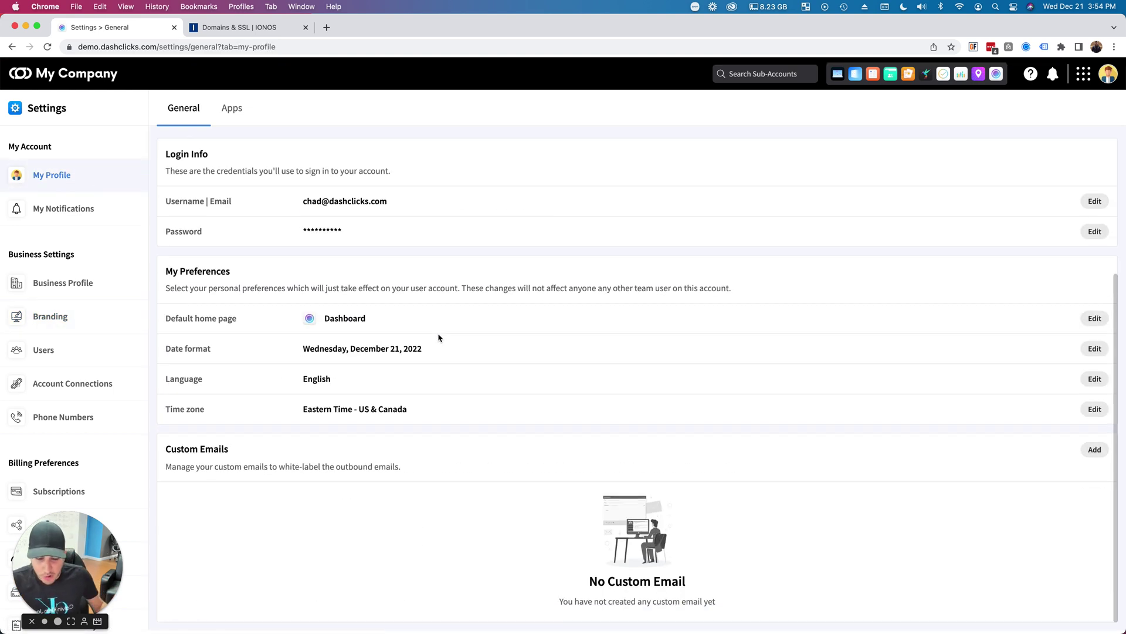
left_click_drag(168, 452, 284, 460)
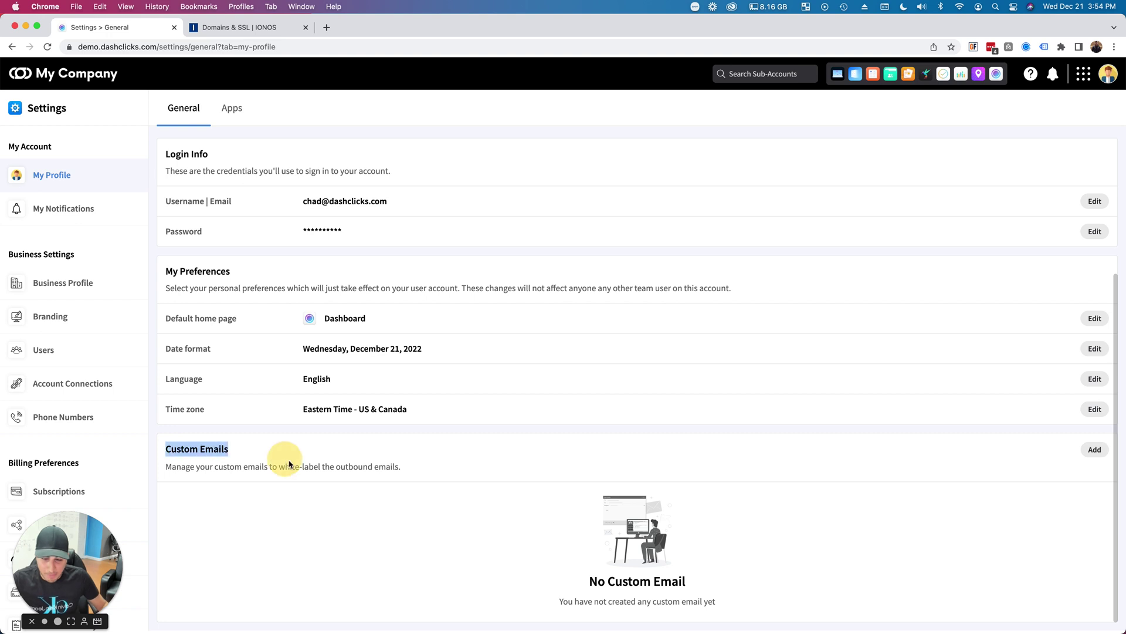
left_click(482, 466)
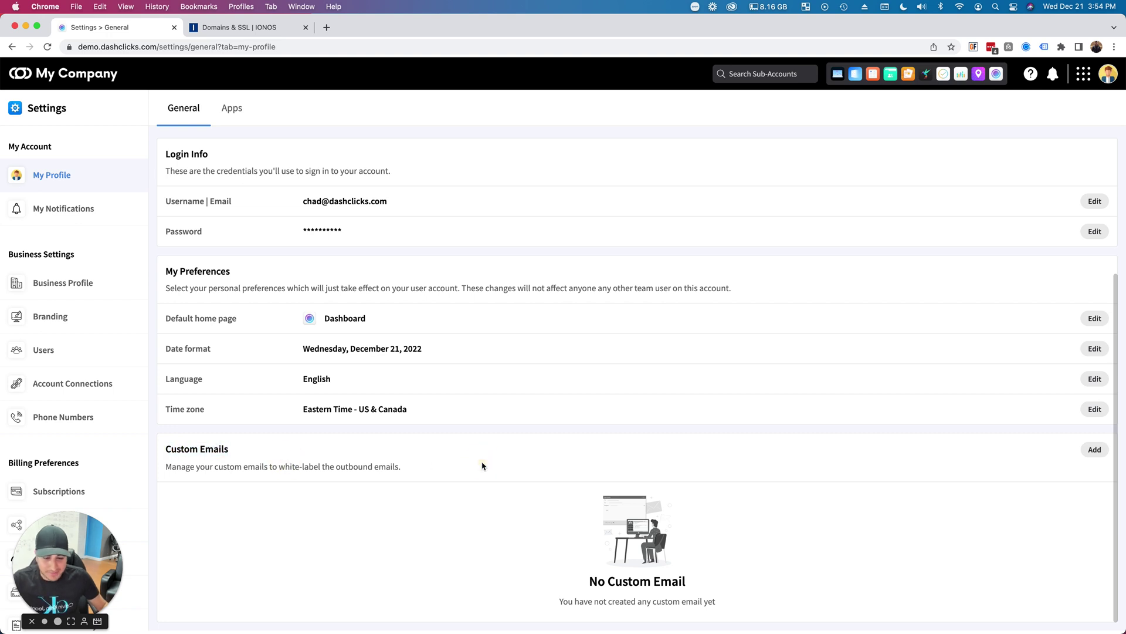
left_click(1093, 450)
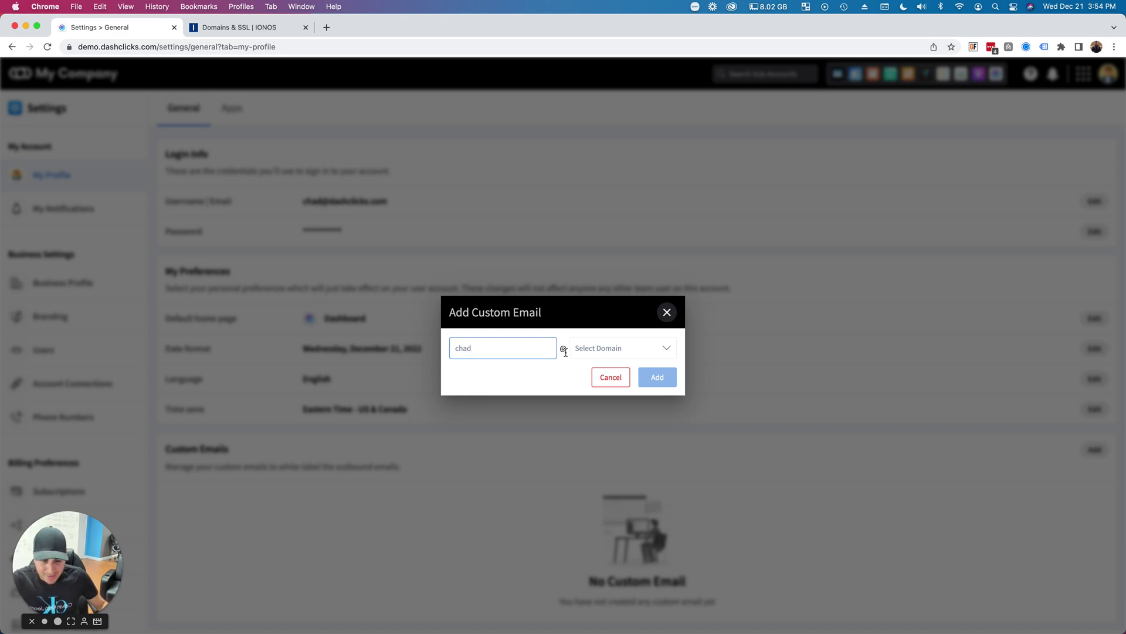
left_click(619, 354)
left_click(535, 390)
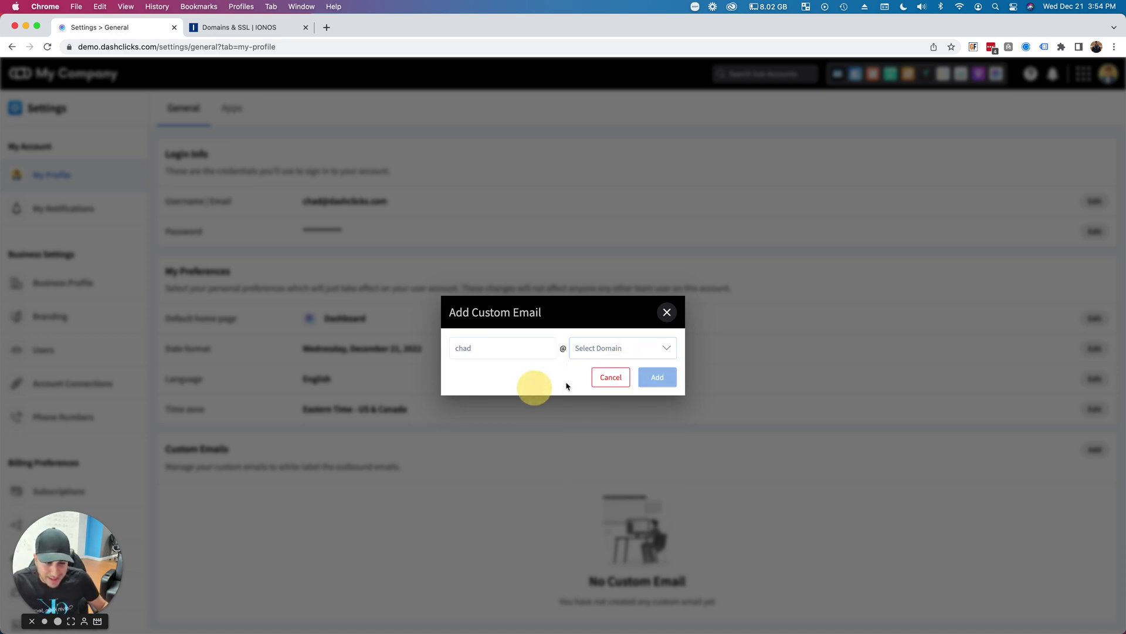
left_click(609, 378)
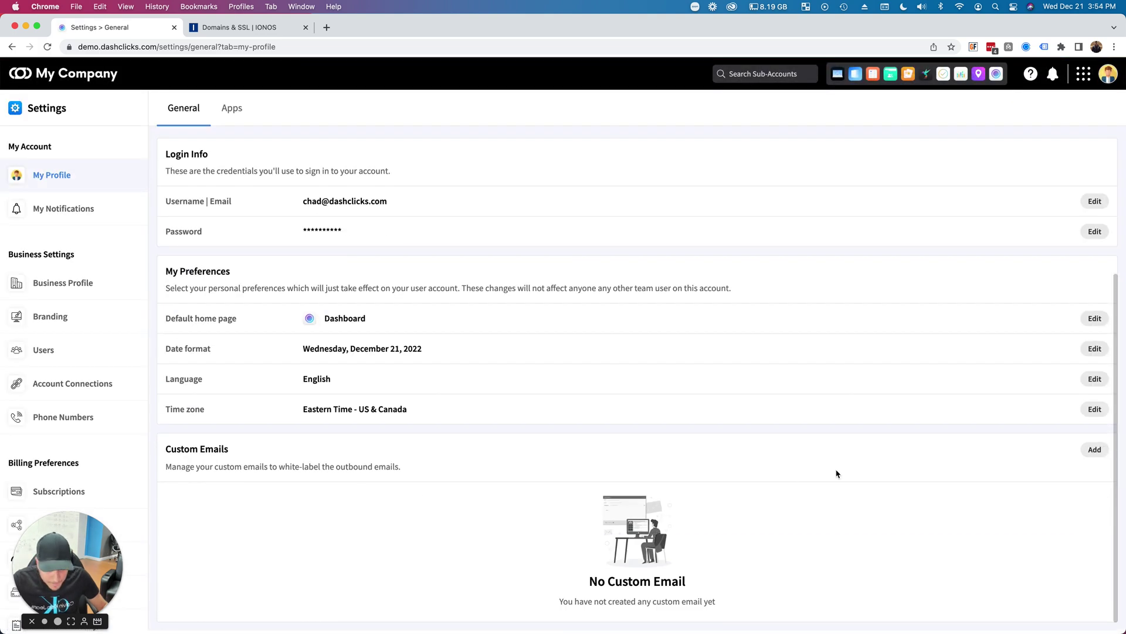
Save a custom email with the user's first name on the dashbootcamp.com domain
left_click(1095, 450)
left_click(615, 350)
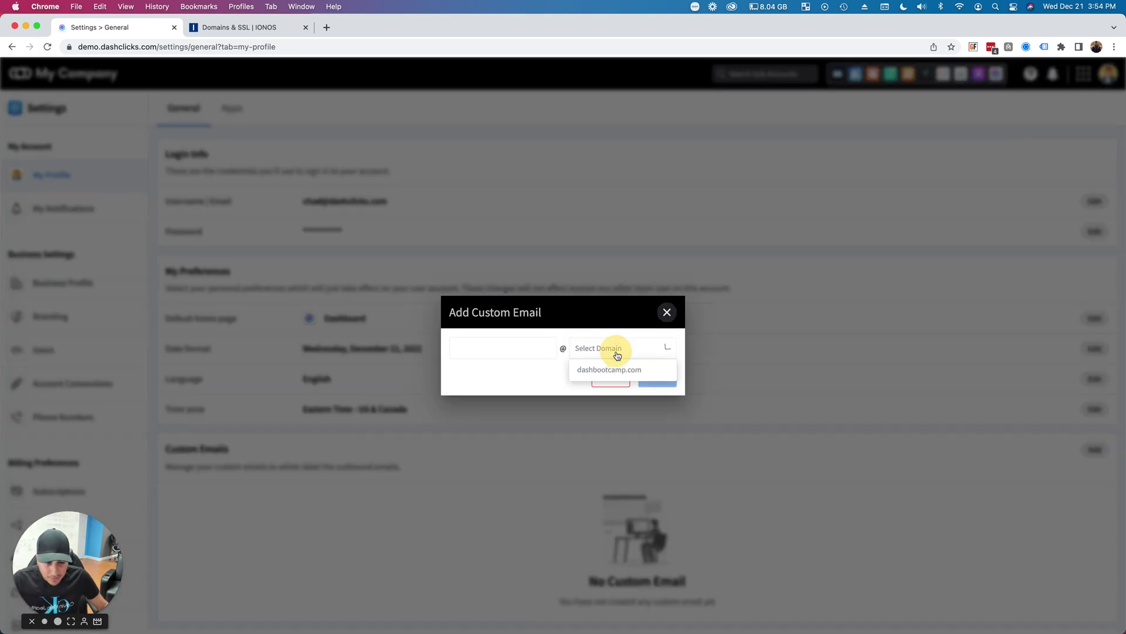
left_click(597, 370)
left_click(479, 347)
type("chad")
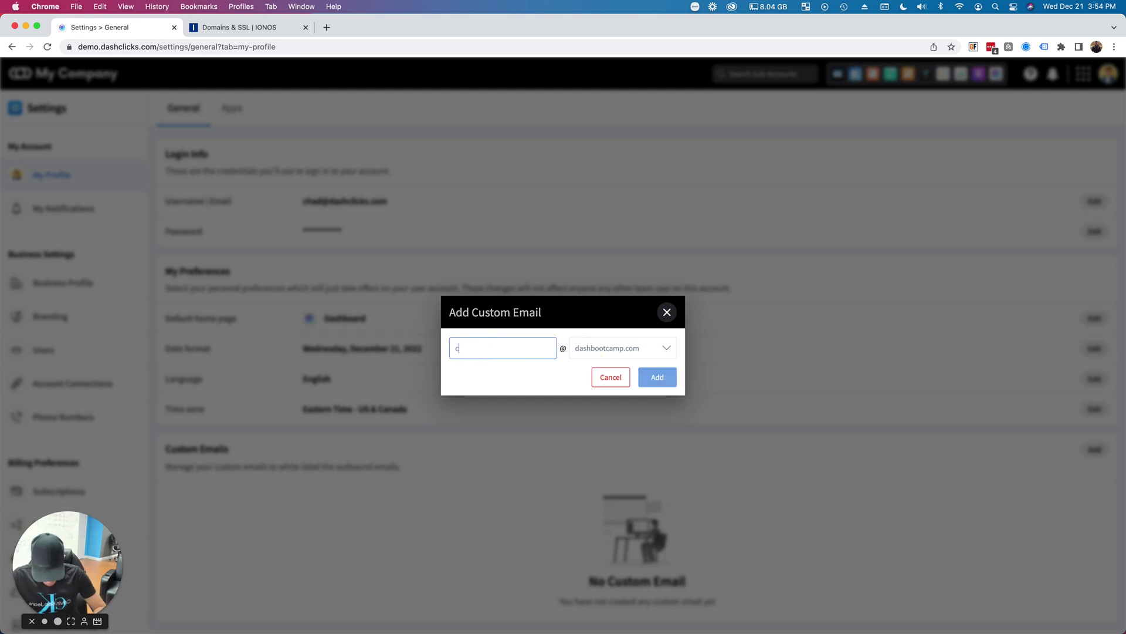
left_click(654, 379)
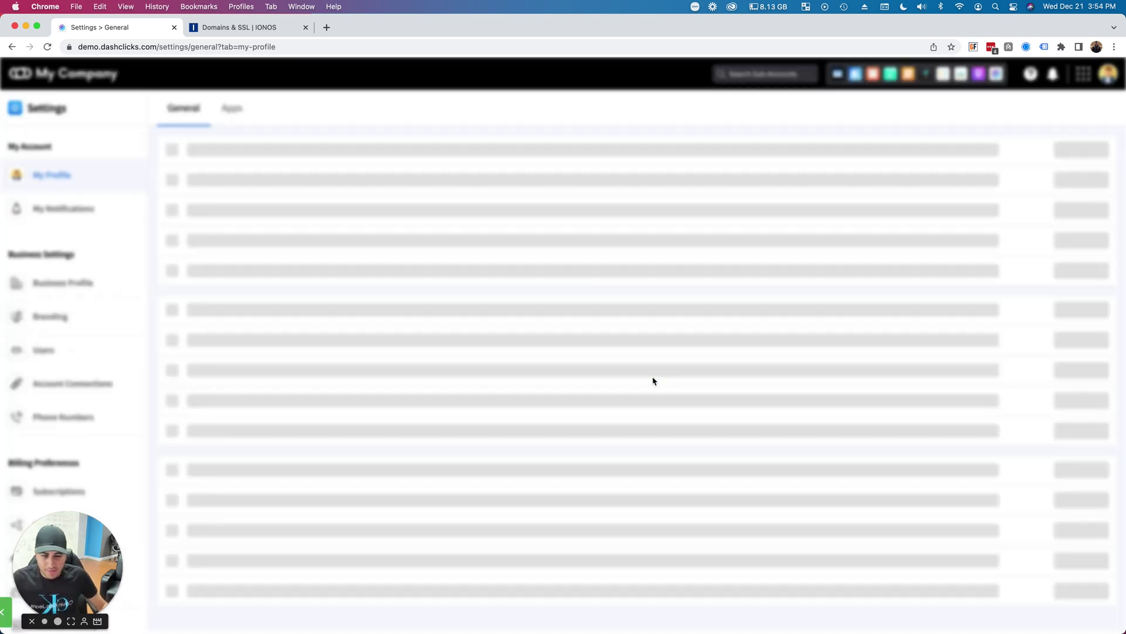
Check the saved address in the Custom Emails list, then go to Contacts
scroll(482, 430, "down", 3)
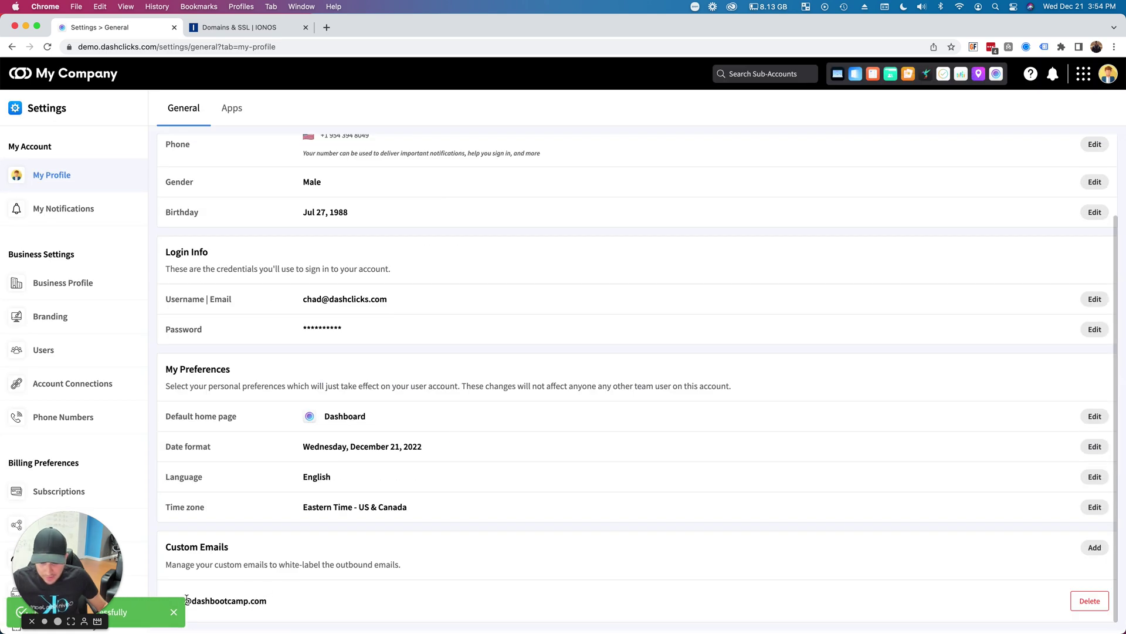
left_click_drag(166, 600, 343, 602)
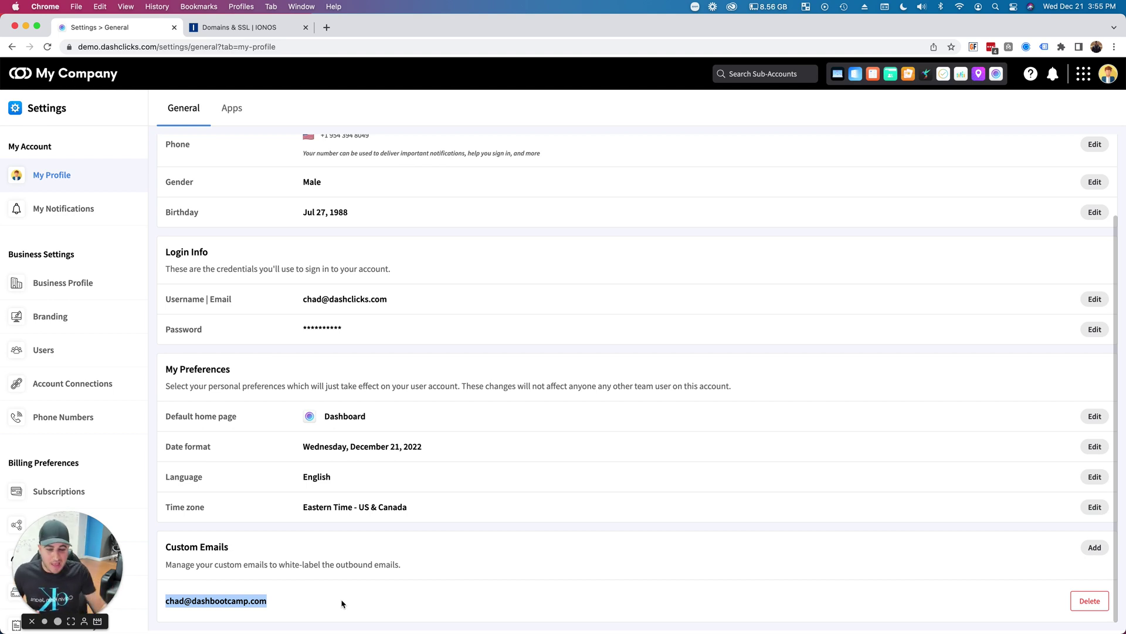
left_click(342, 603)
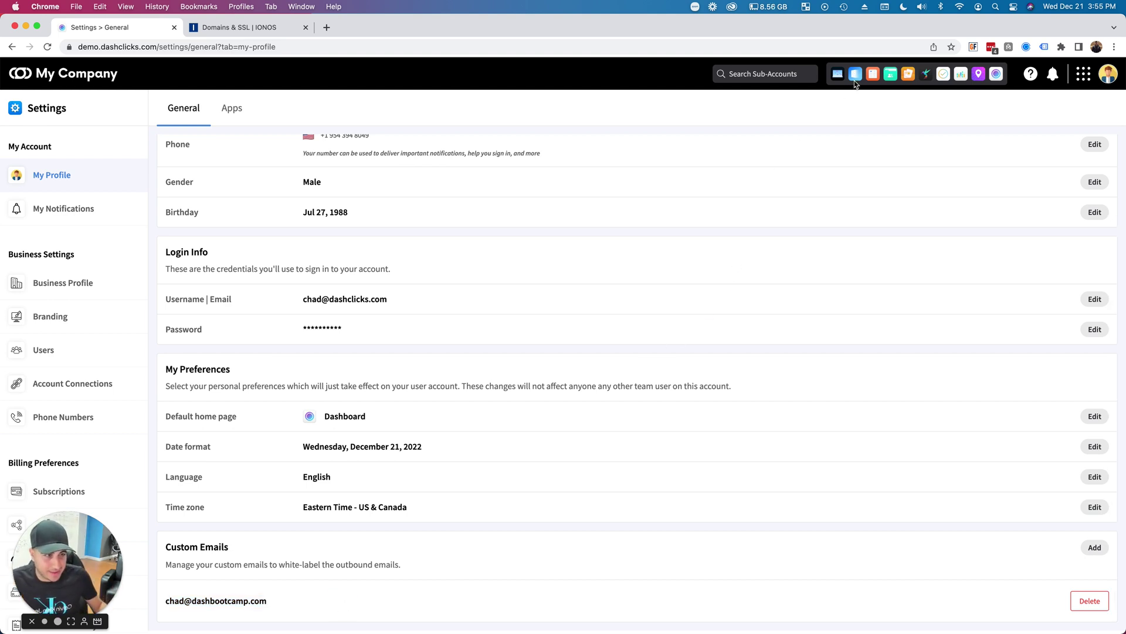
left_click(893, 77)
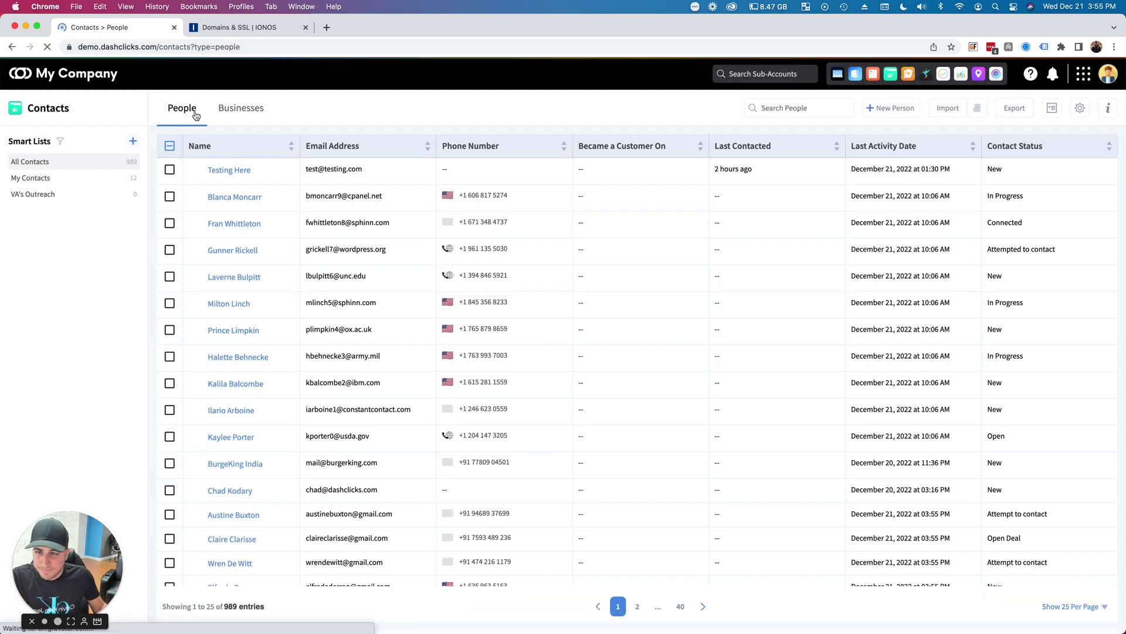
Show the People tab of the contacts list
left_click(195, 115)
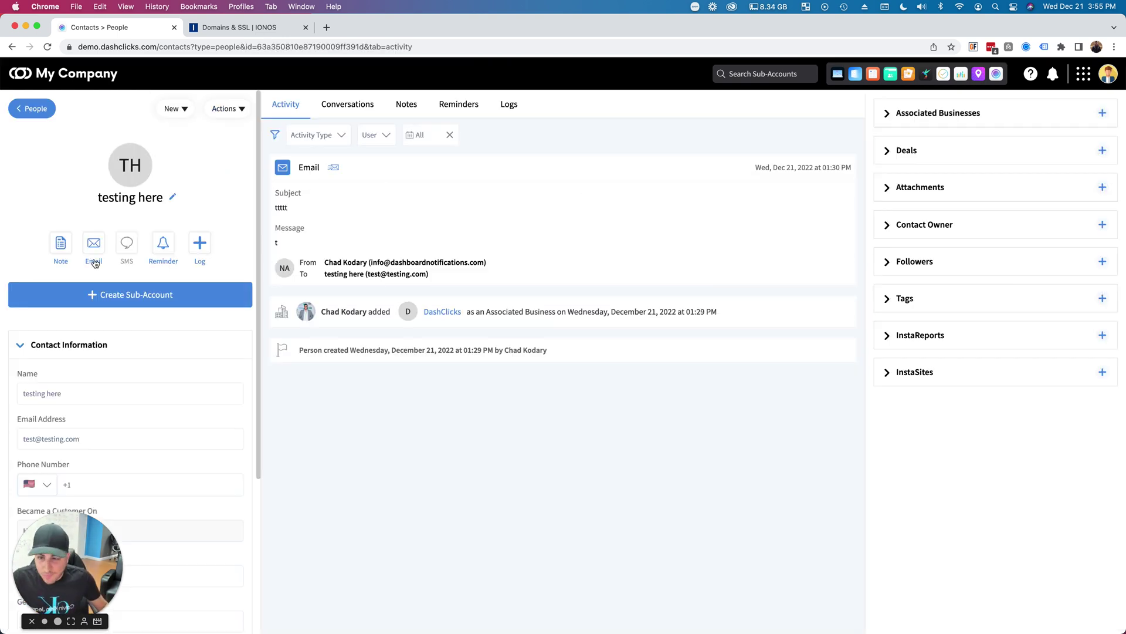
left_click(94, 263)
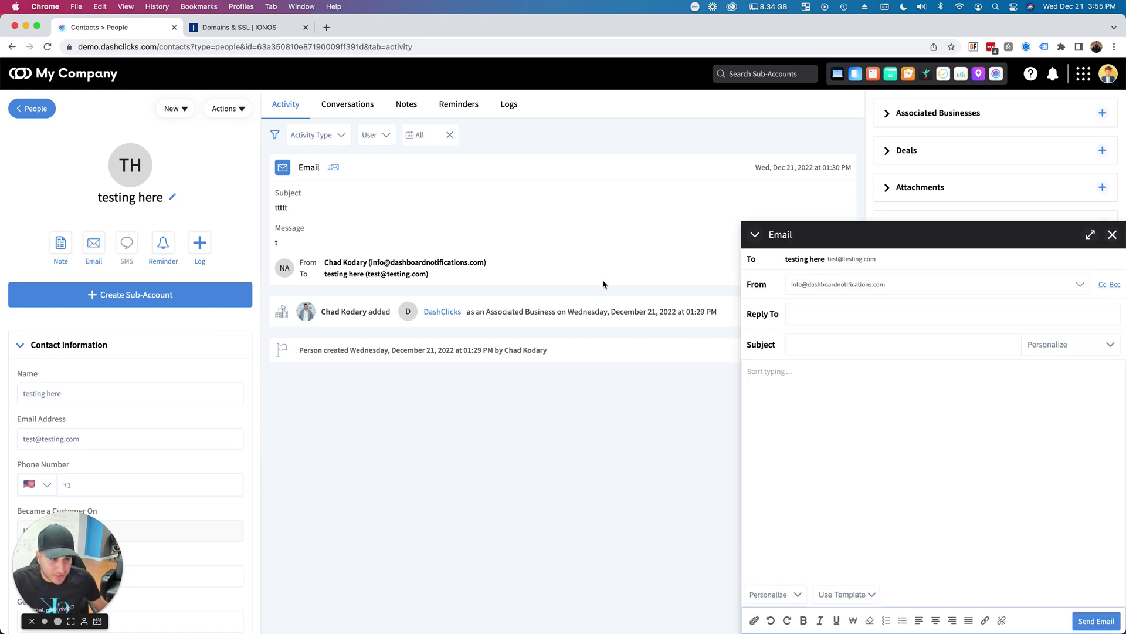
left_click(807, 286)
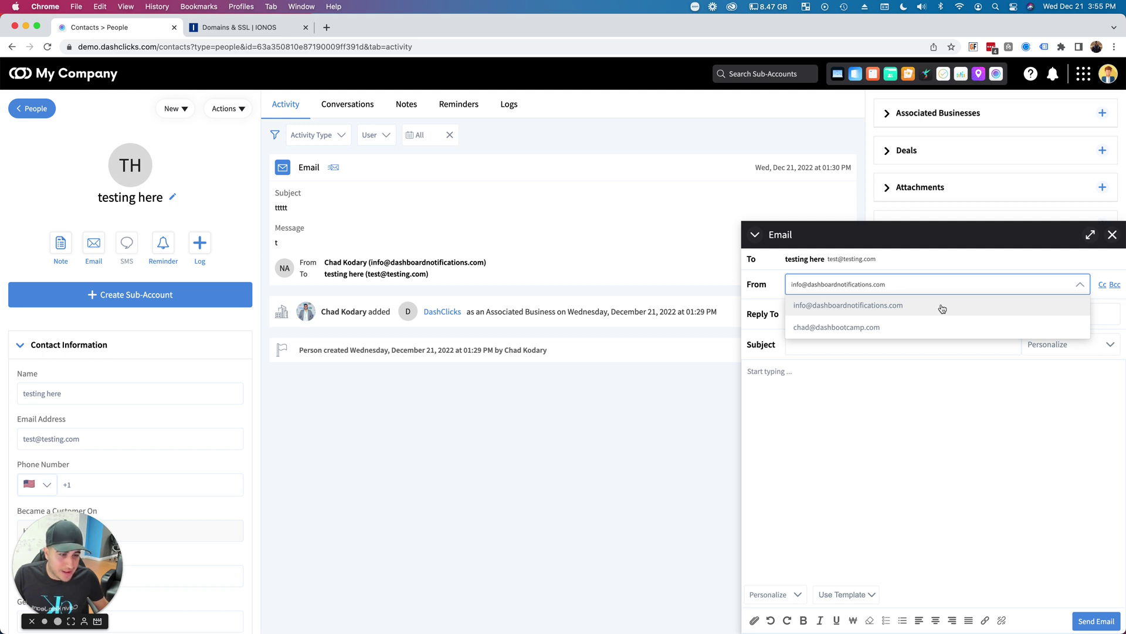
left_click(850, 330)
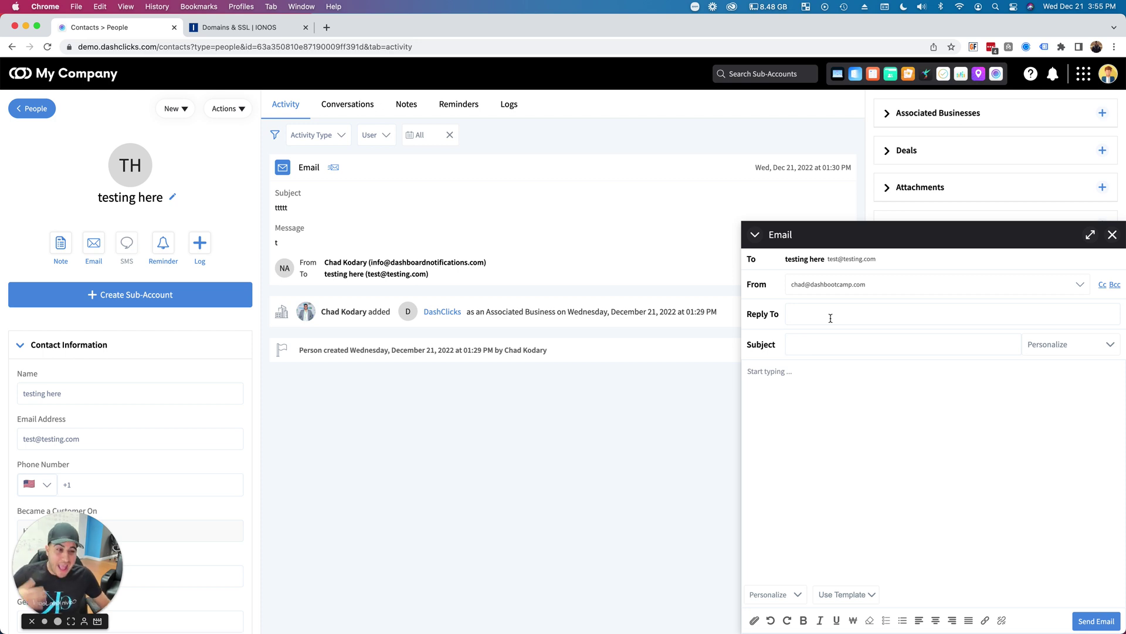
left_click(830, 317)
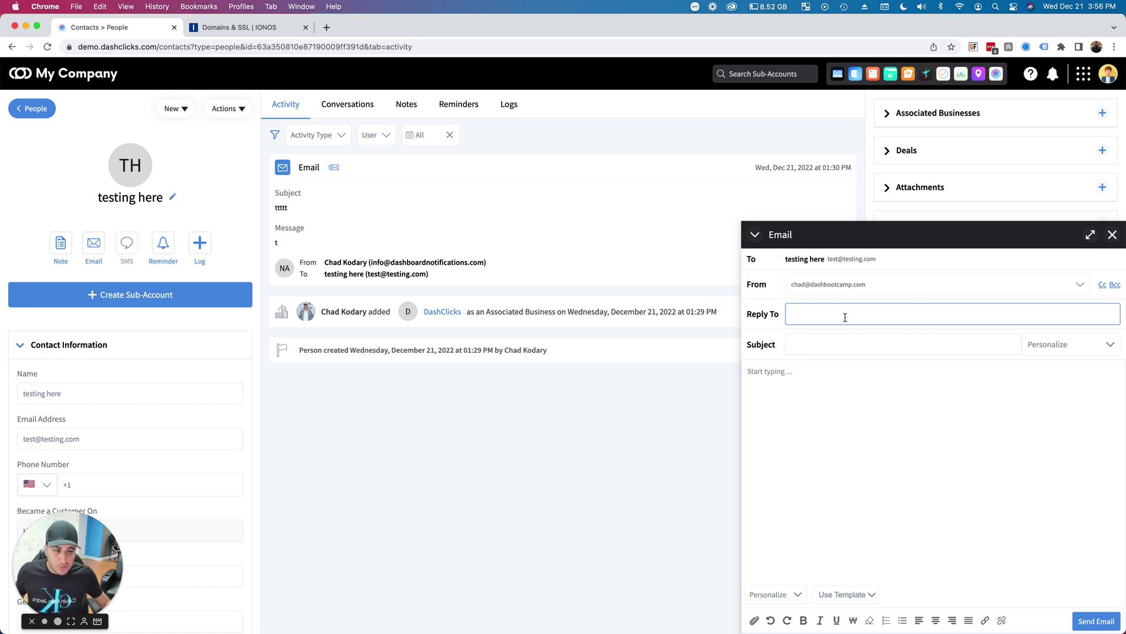
left_click(843, 282)
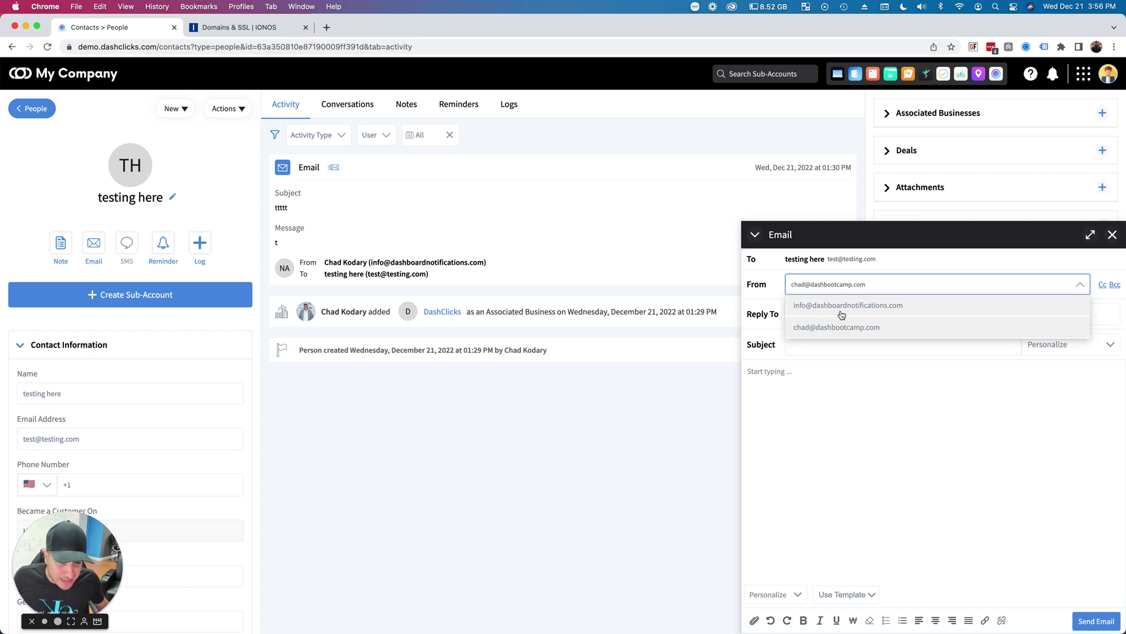
left_click(763, 298)
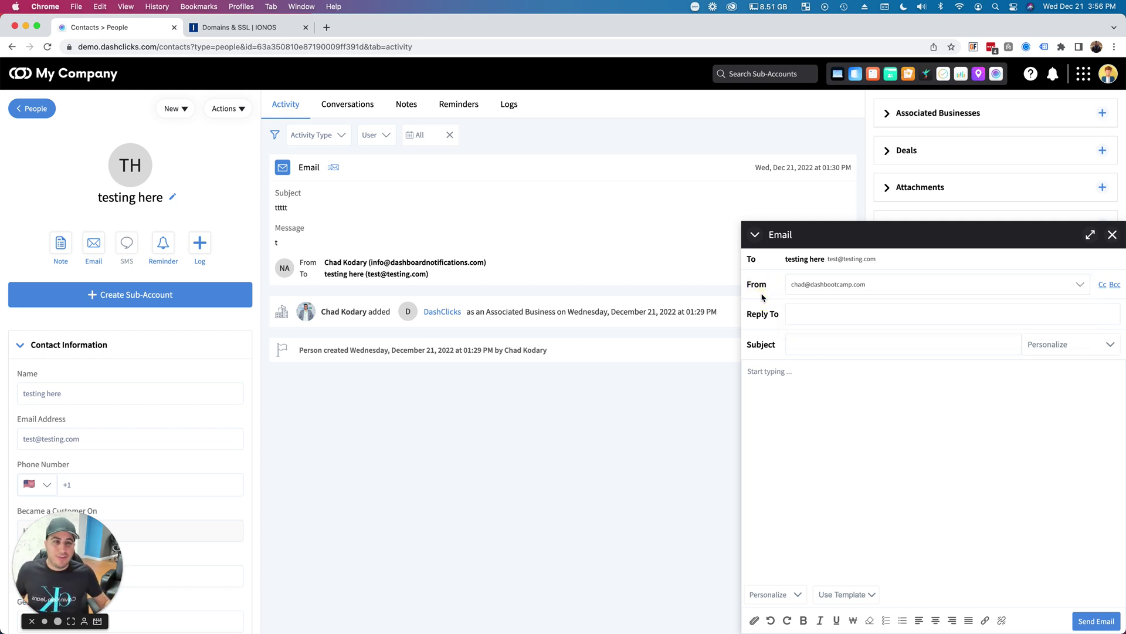
left_click(1112, 234)
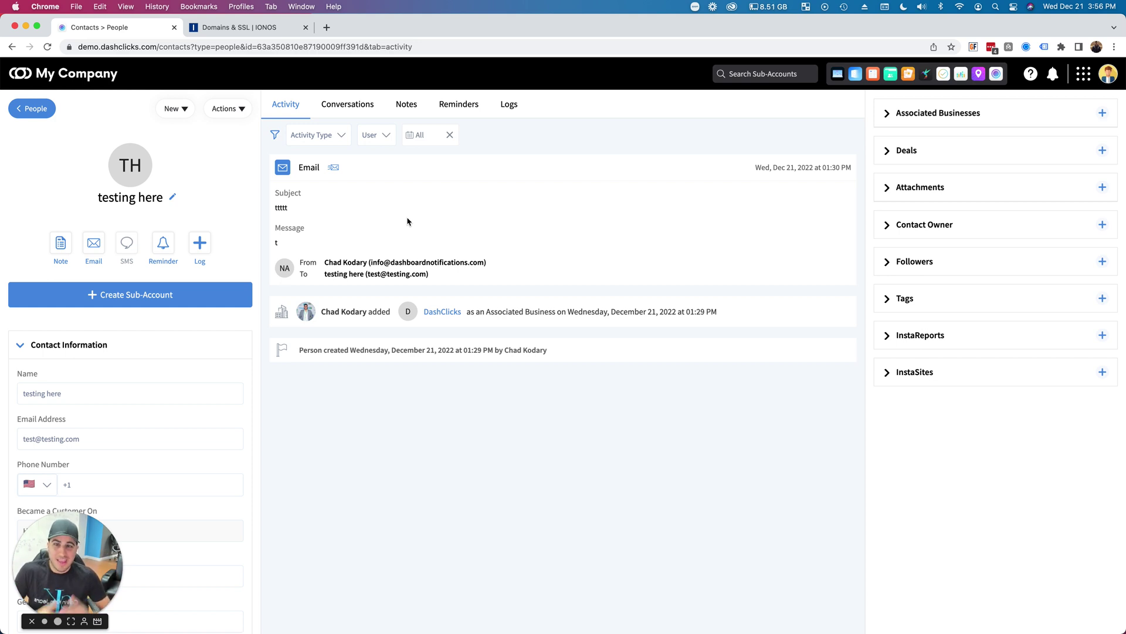
left_click(1108, 74)
From My Profile, add another sender name as a dashbootcamp.com custom email
left_click(1059, 137)
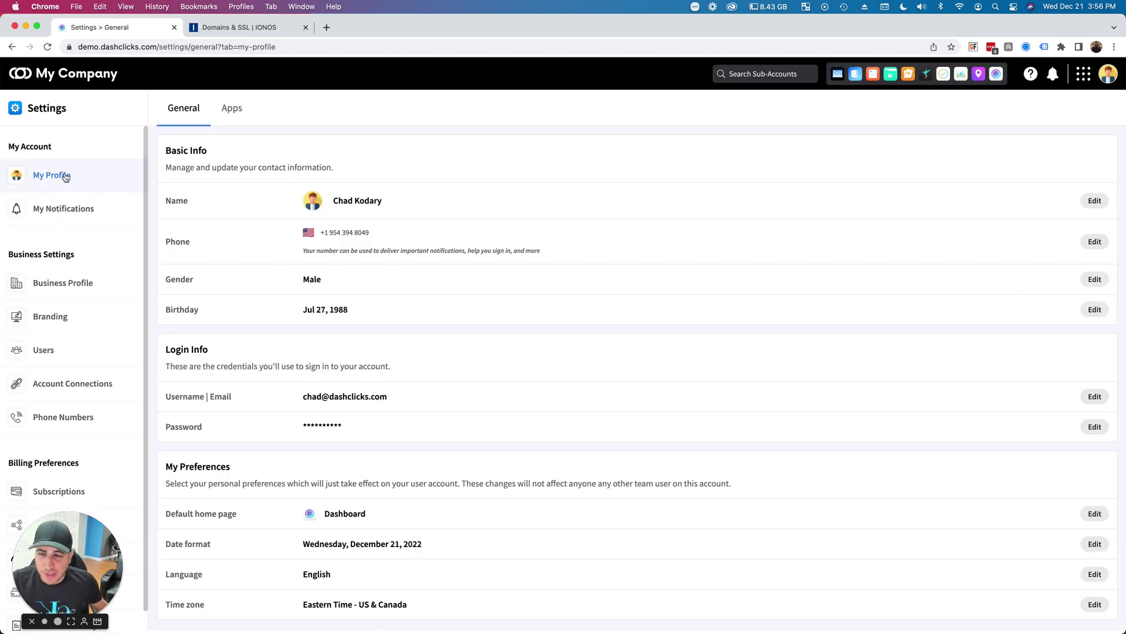
scroll(255, 305, "down", 3)
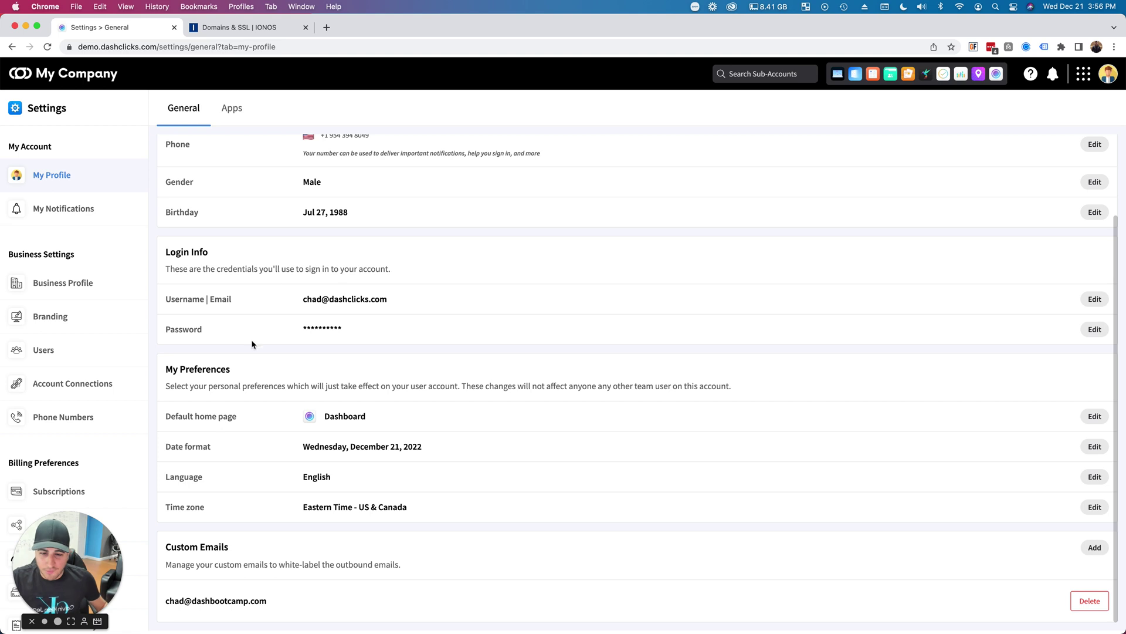
left_click(1092, 549)
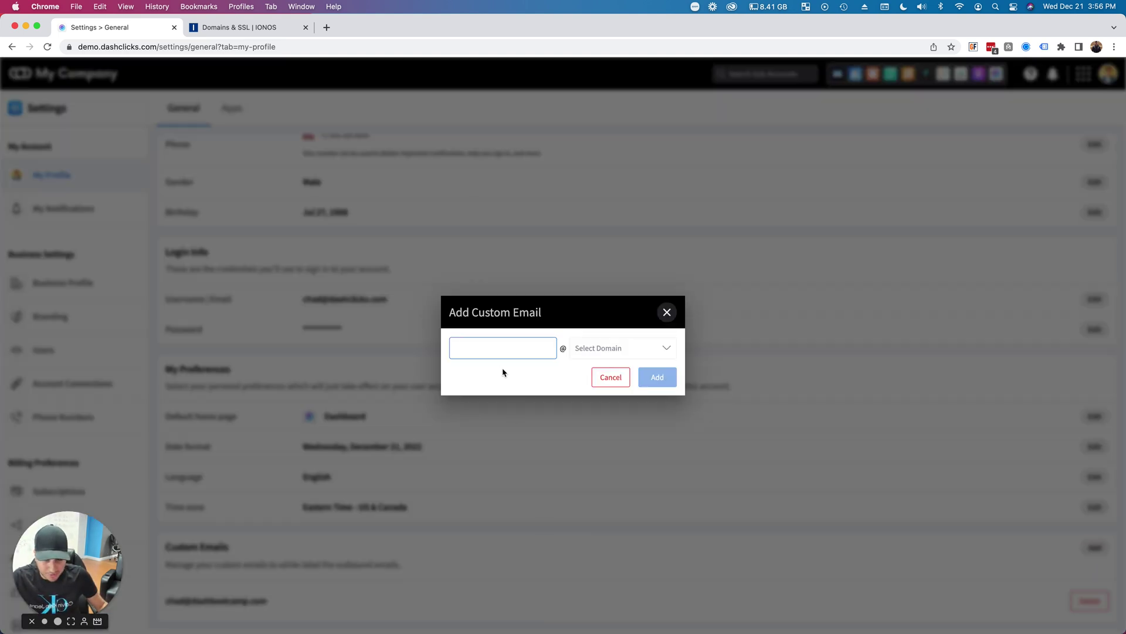
type("Sandy")
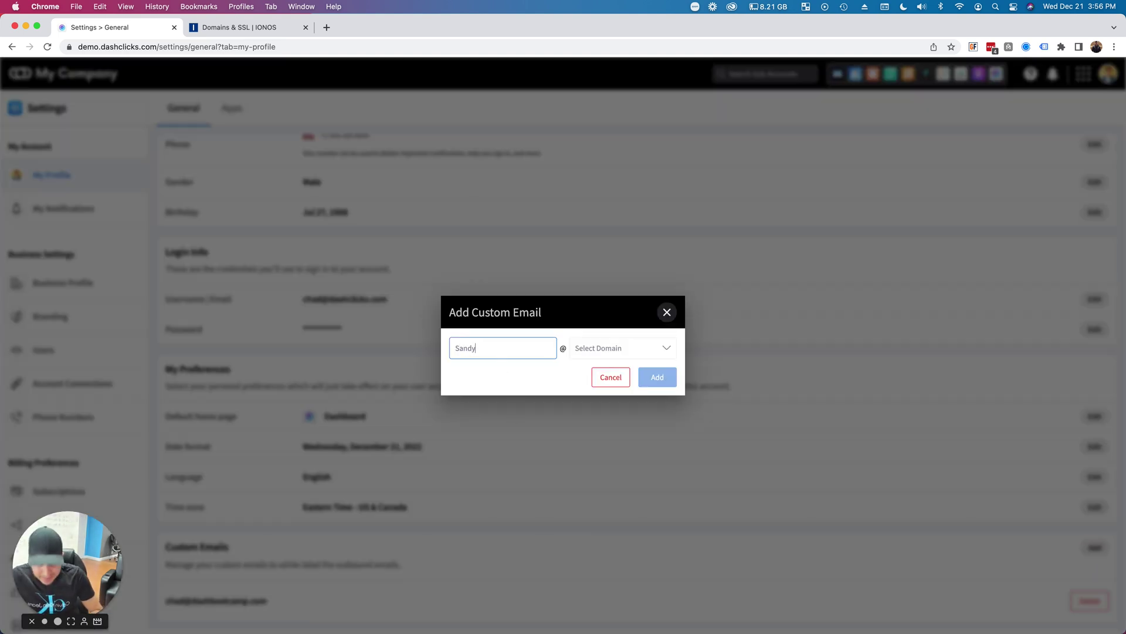
left_click(592, 355)
left_click(593, 373)
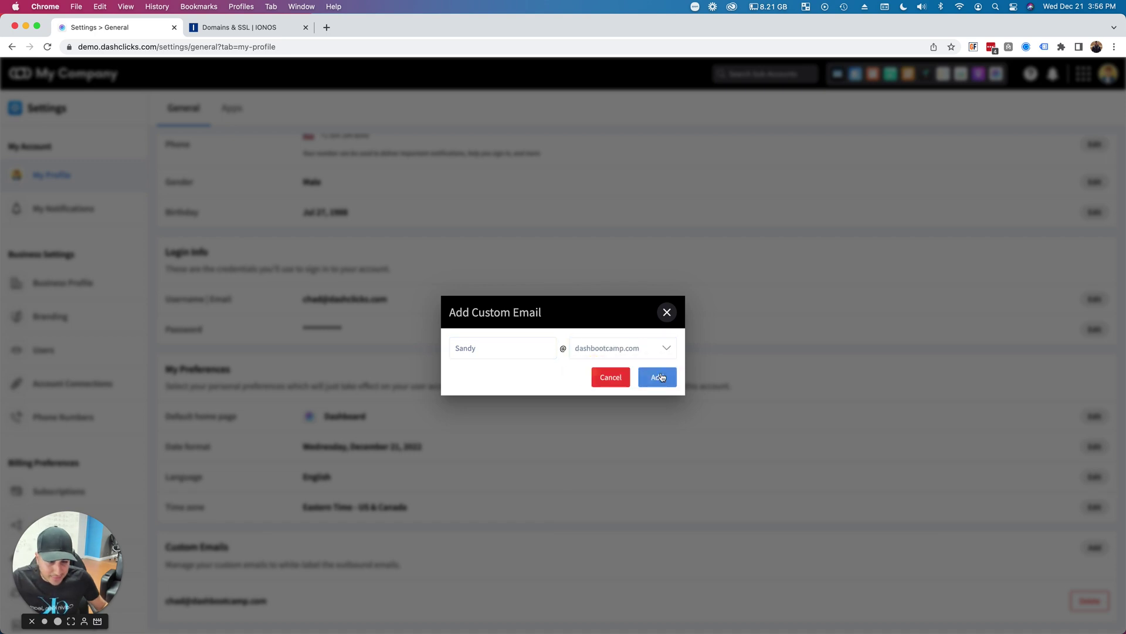
left_click(658, 377)
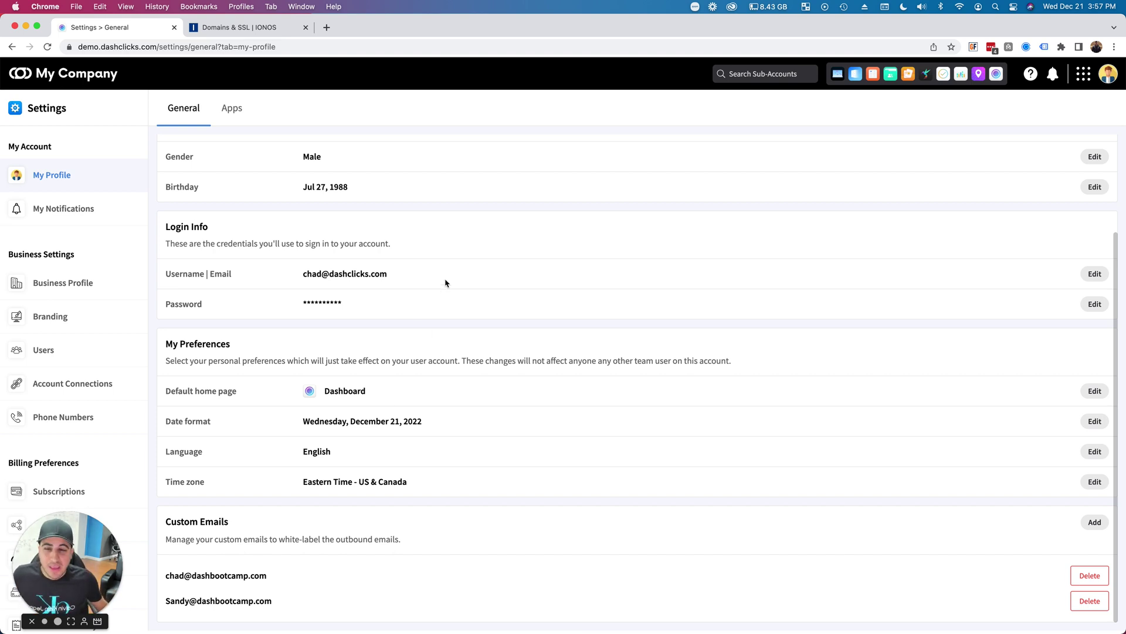
scroll(446, 288, "up", 3)
In Branding settings, expand the Active em3697.dashbootcamp.com domain to view its three CNAME records, then collapse it
scroll(446, 289, "down", 3)
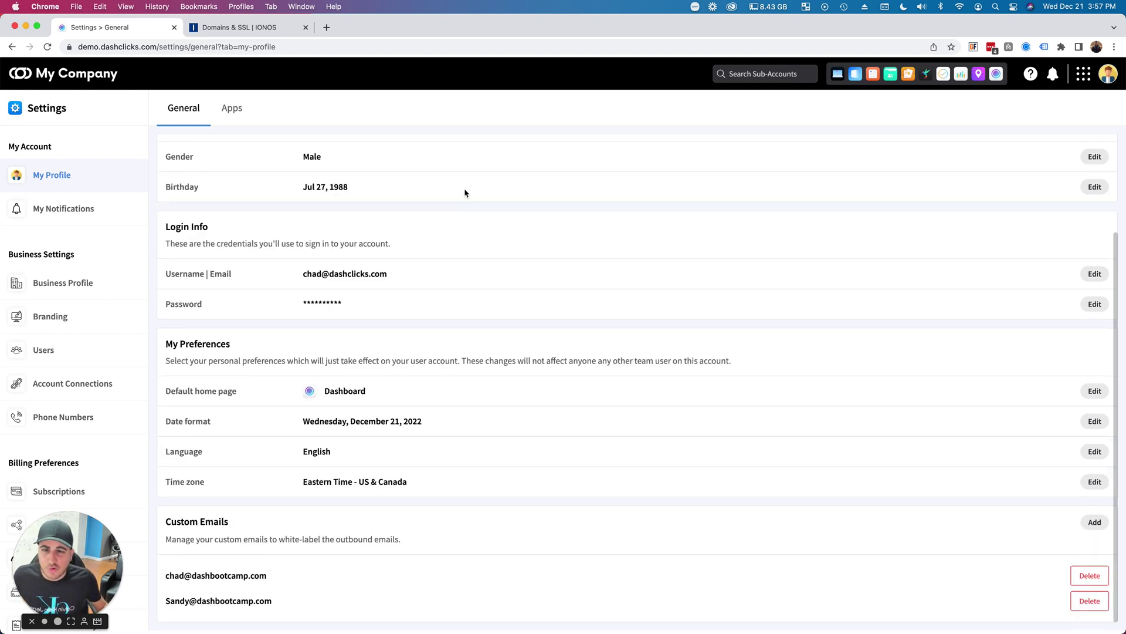
scroll(464, 193, "up", 3)
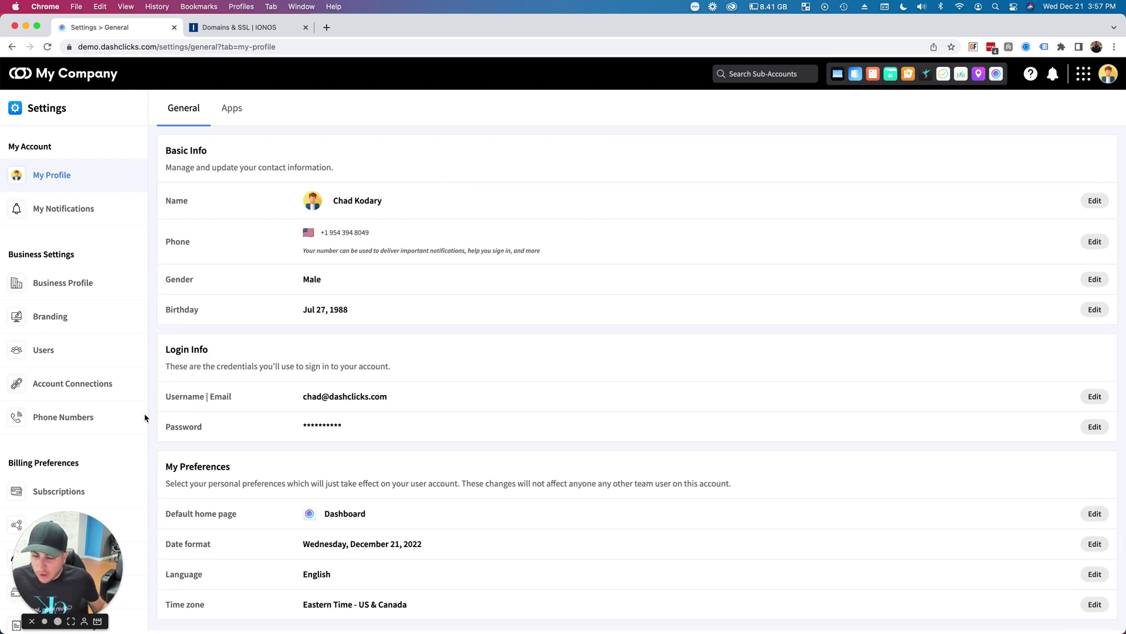
scroll(90, 362, "down", 1)
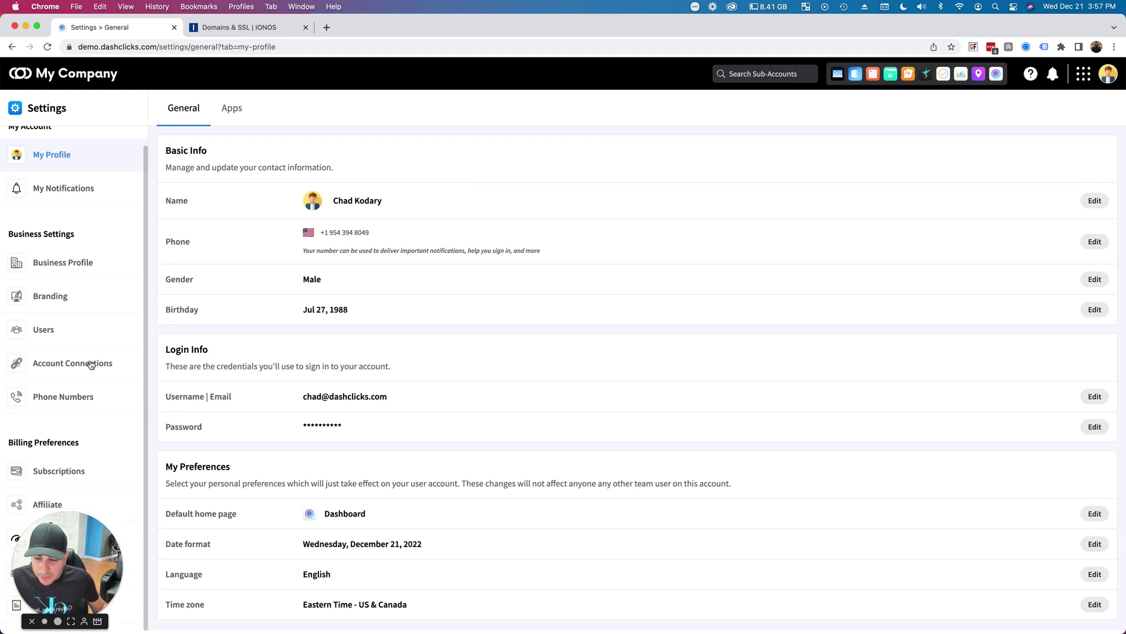
left_click(49, 299)
scroll(417, 375, "down", 7)
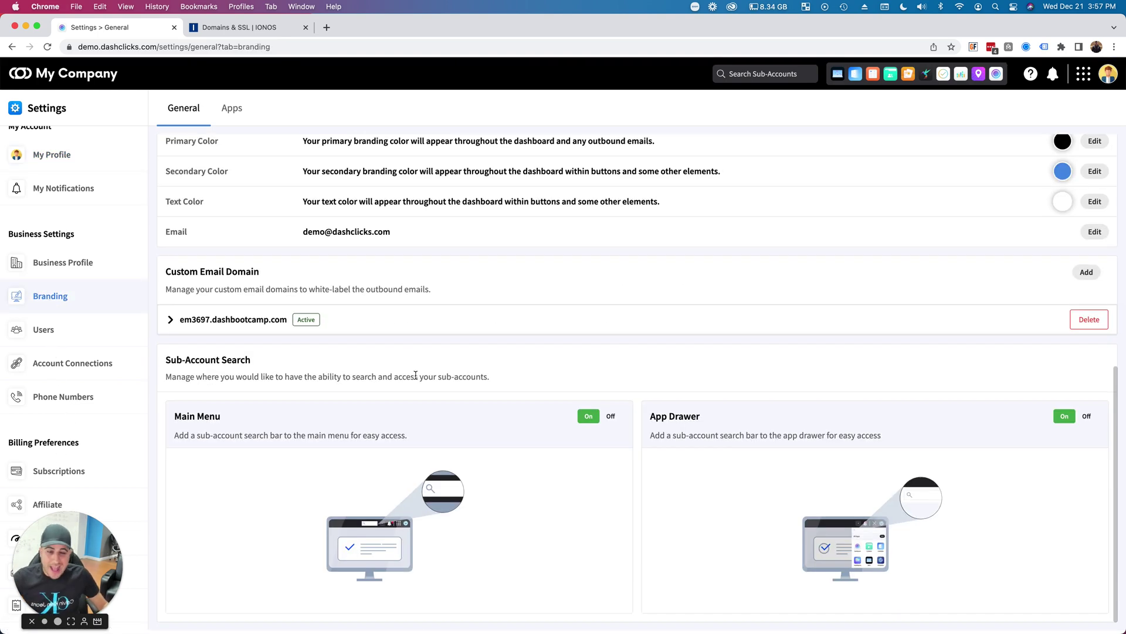
left_click(214, 320)
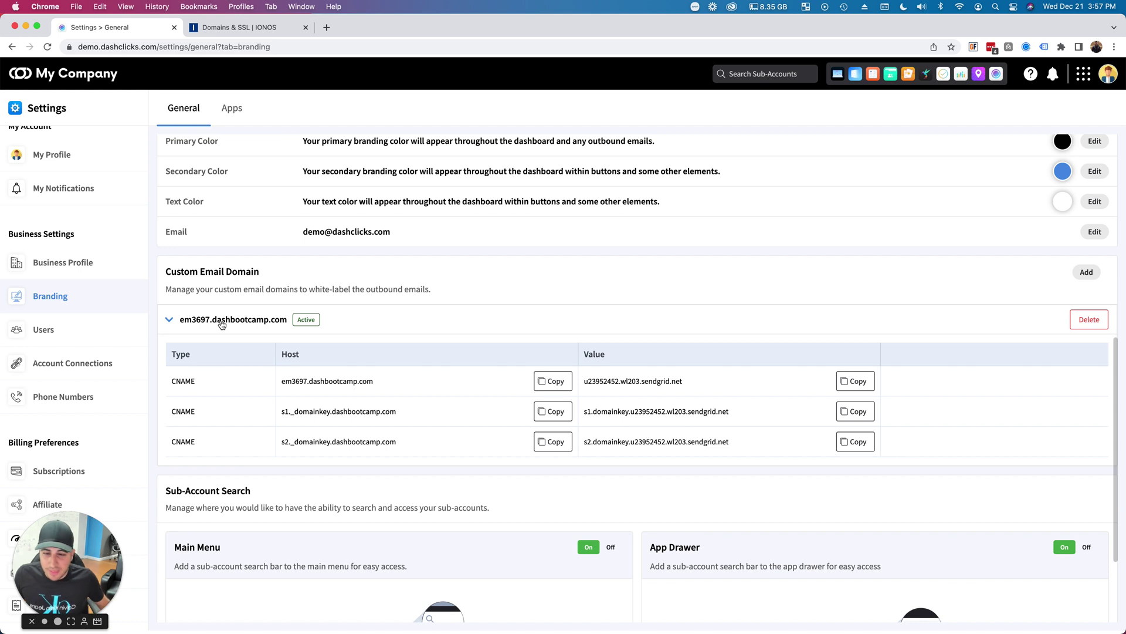
left_click(517, 330)
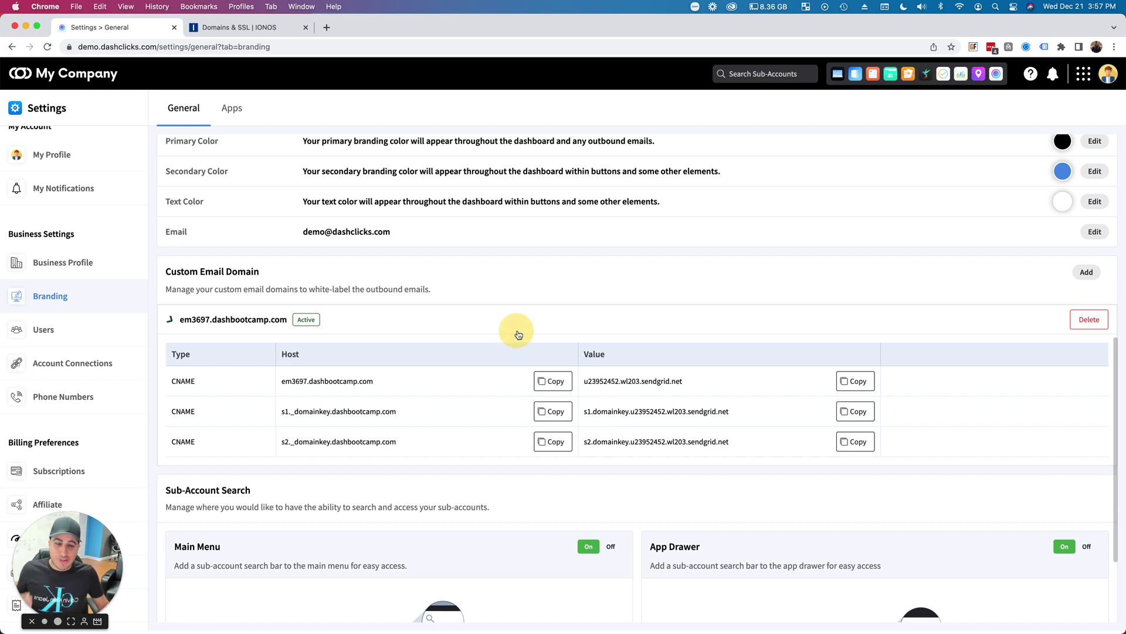
left_click(1087, 274)
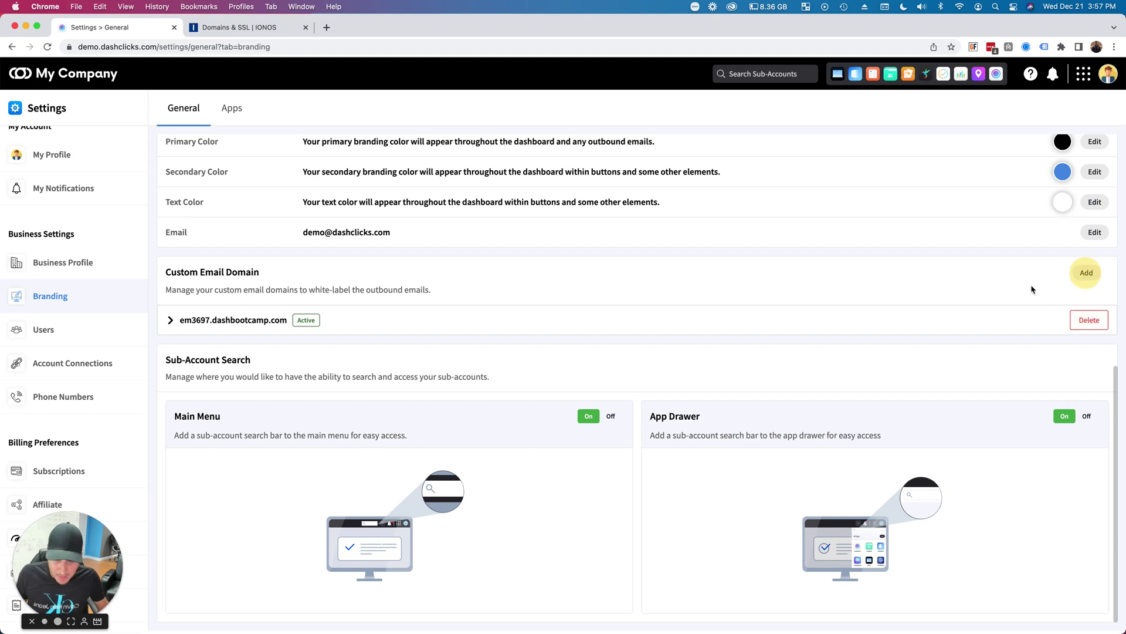
left_click(511, 360)
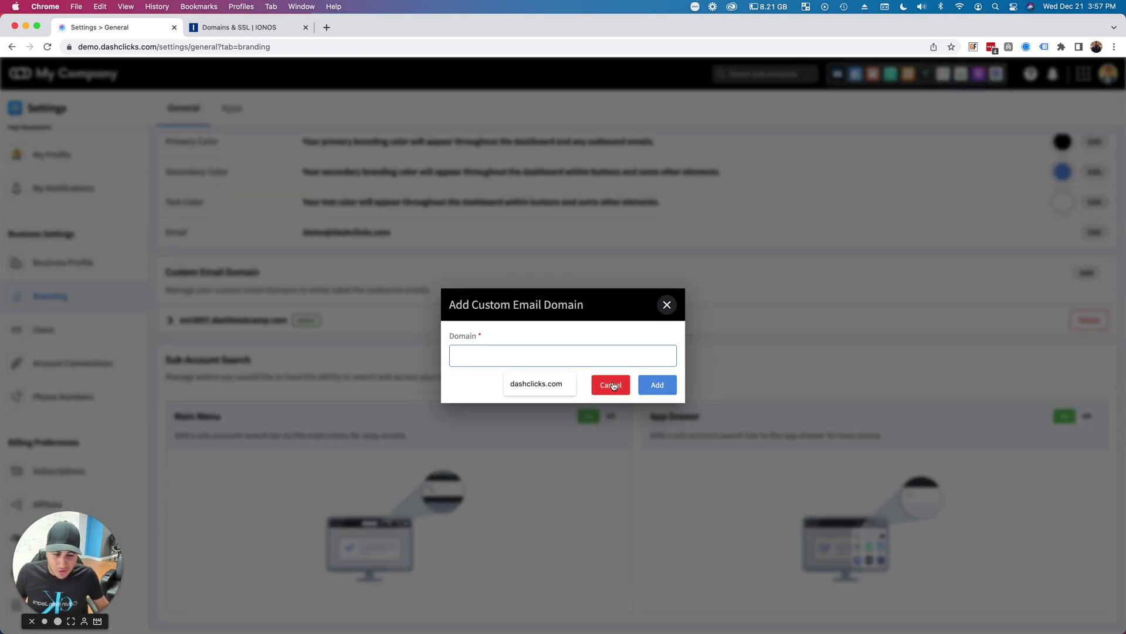
left_click(612, 385)
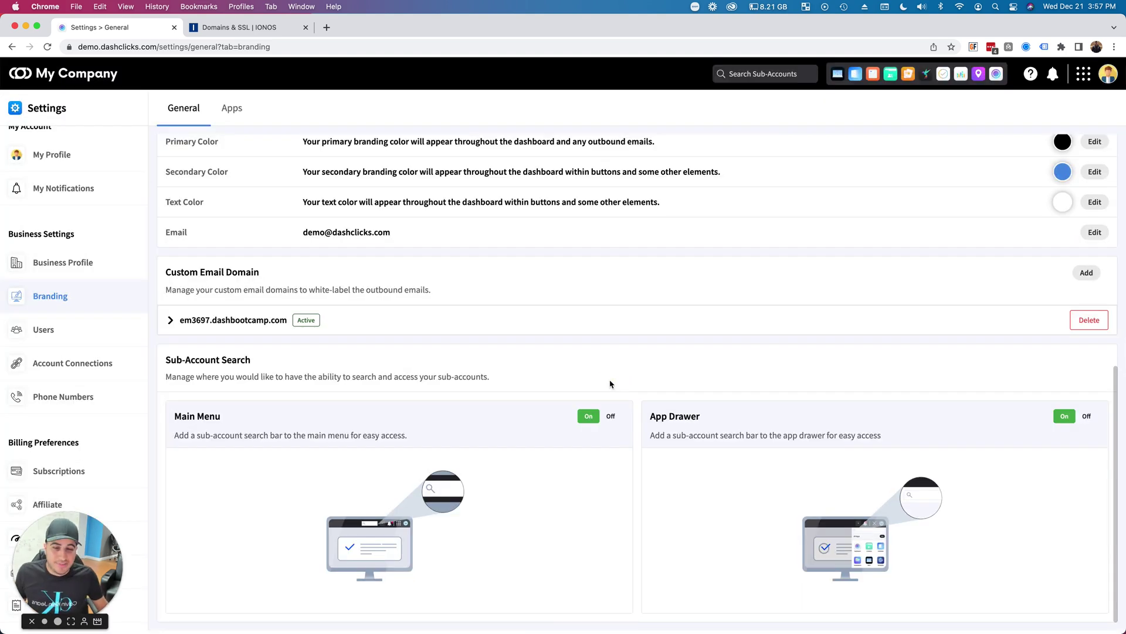